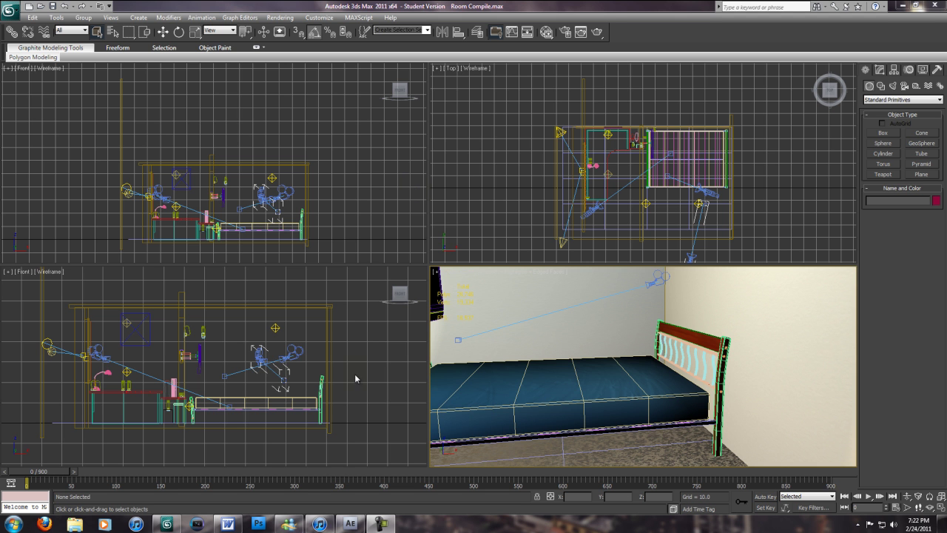
- Scrub the bedroom camera animation to frame 72 in the Perspective viewport
left_click_drag(40, 470, 24, 481)
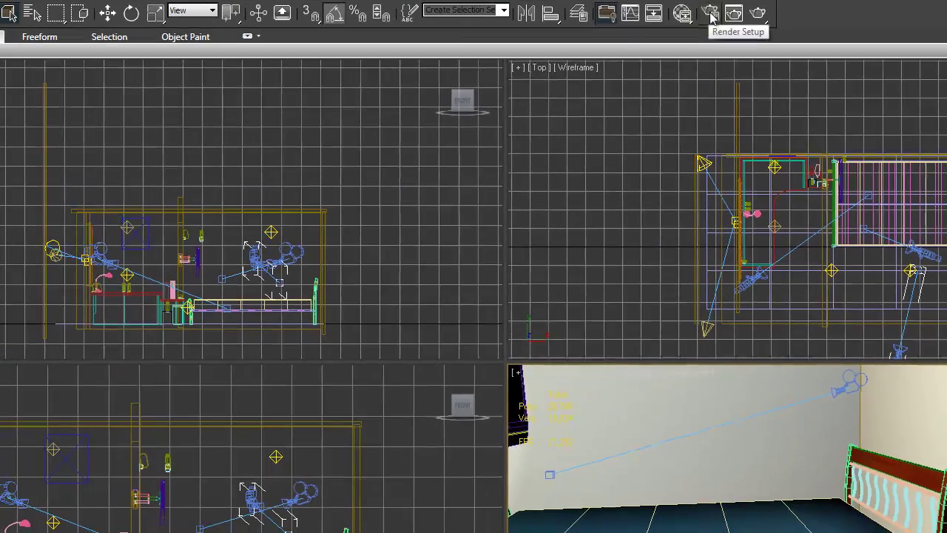
- In Render Setup, render the active time segment at HDTV 1920x1080 and scroll to Render Output
left_click(639, 39)
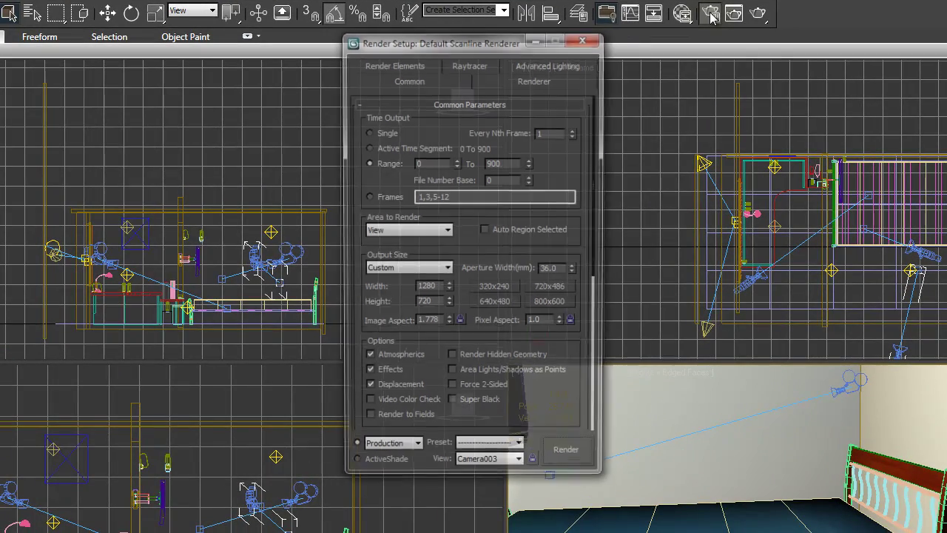
left_click(386, 150)
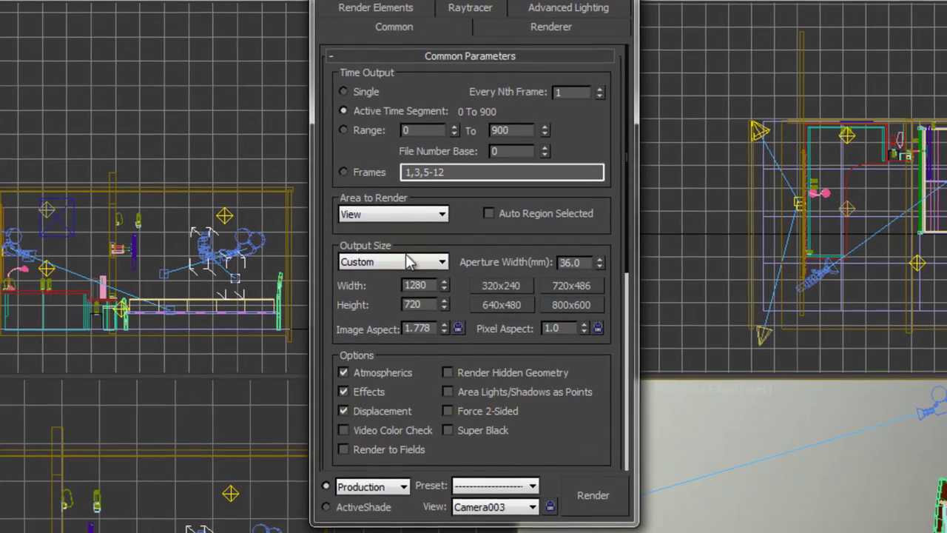
left_click(423, 271)
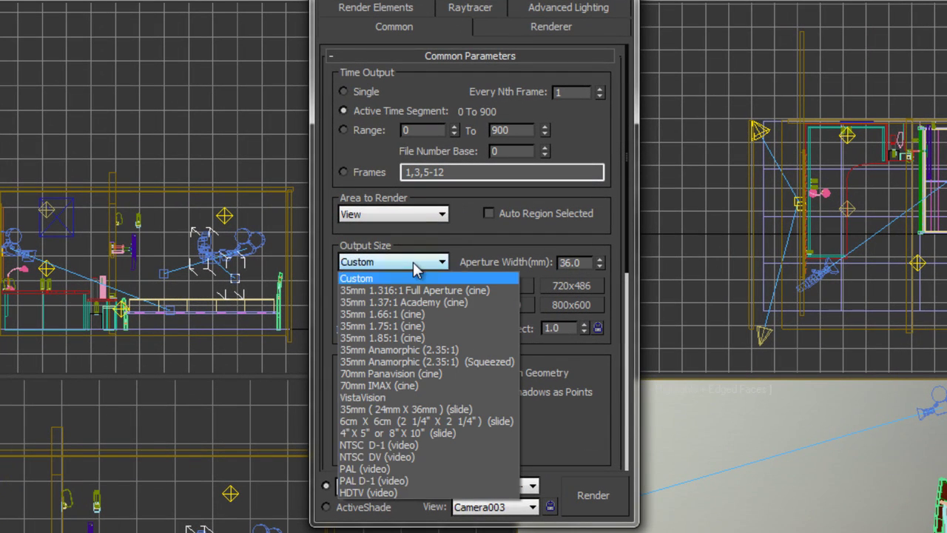
left_click(381, 493)
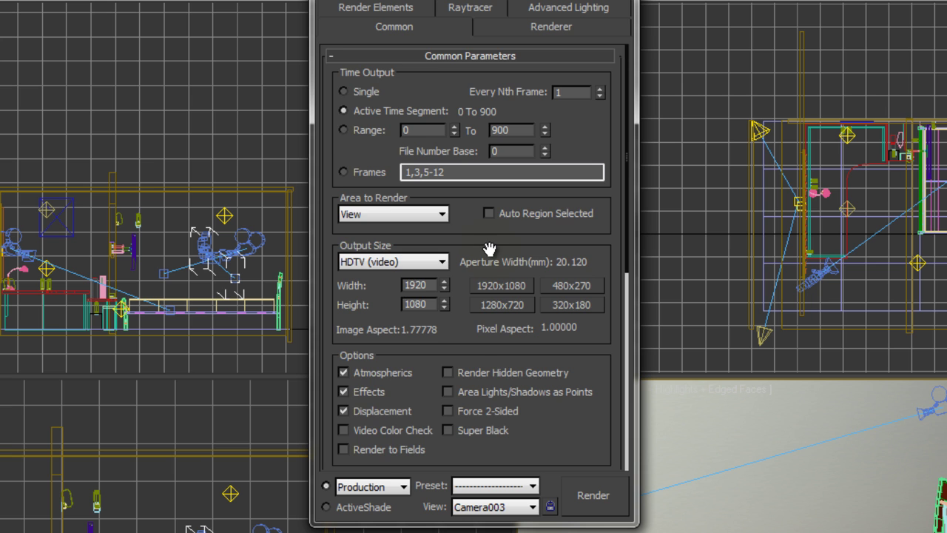
scroll(489, 247, "down", 5)
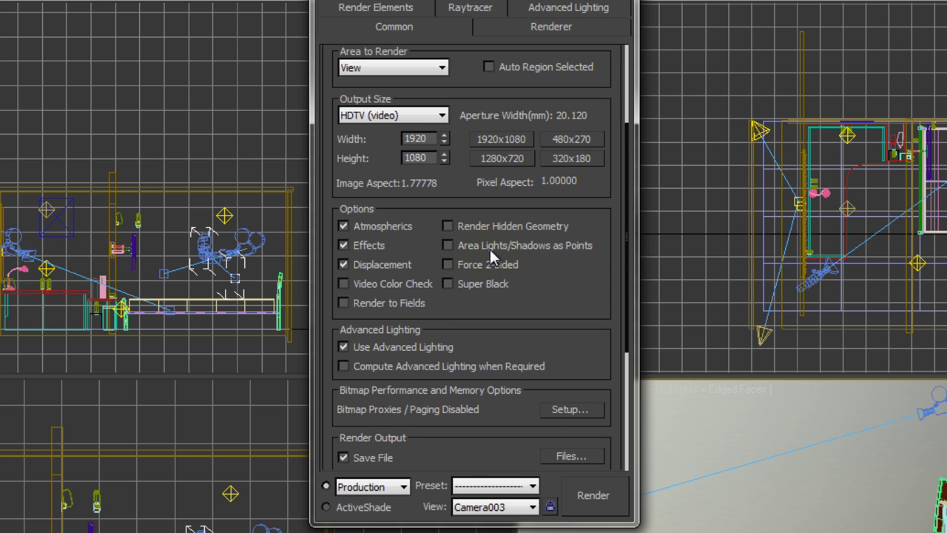
scroll(489, 247, "down", 4)
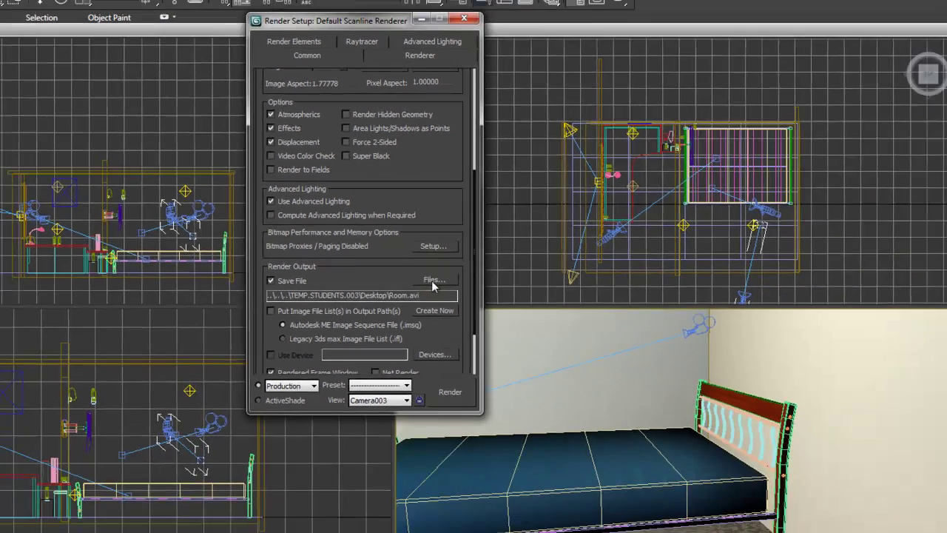
- Set the render output location to the Desktop and the file type to JPEG
left_click(571, 338)
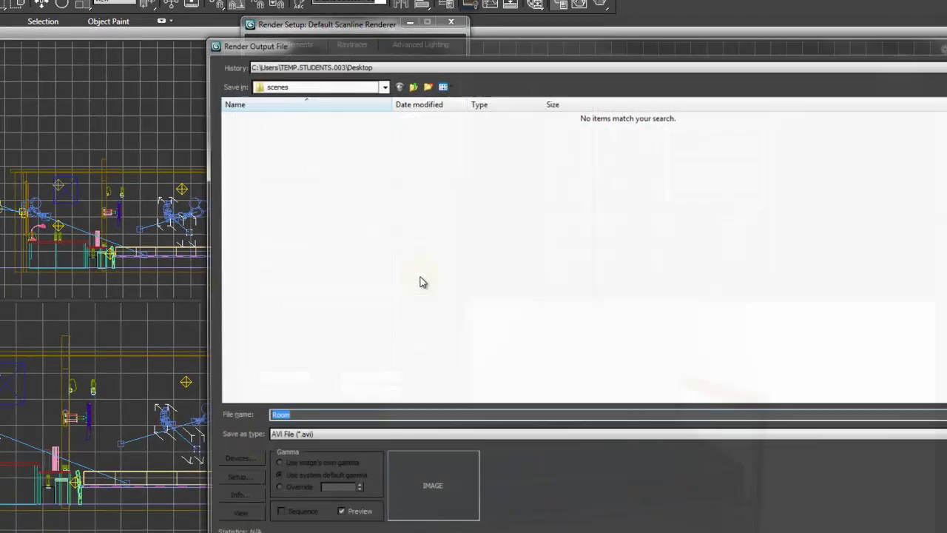
left_click_drag(495, 51, 343, 17)
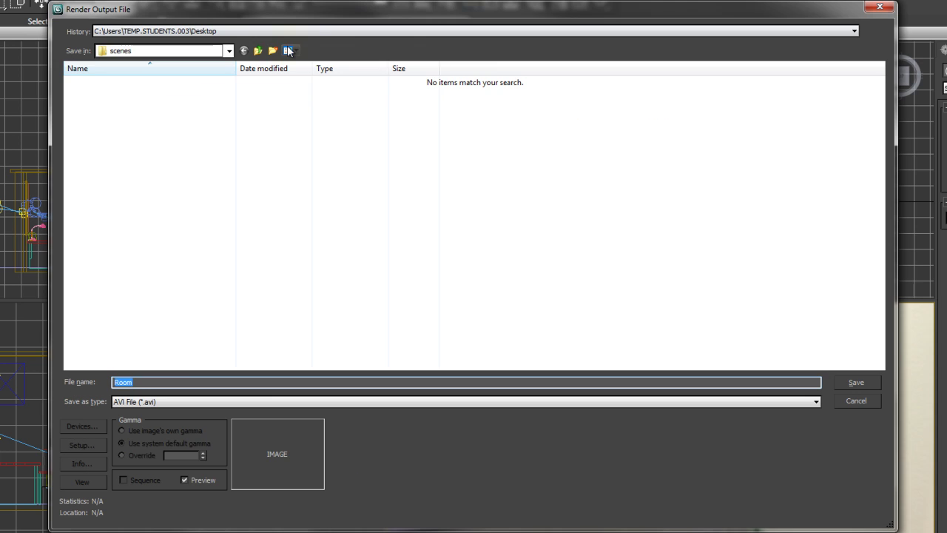
left_click(229, 51)
left_click(213, 64)
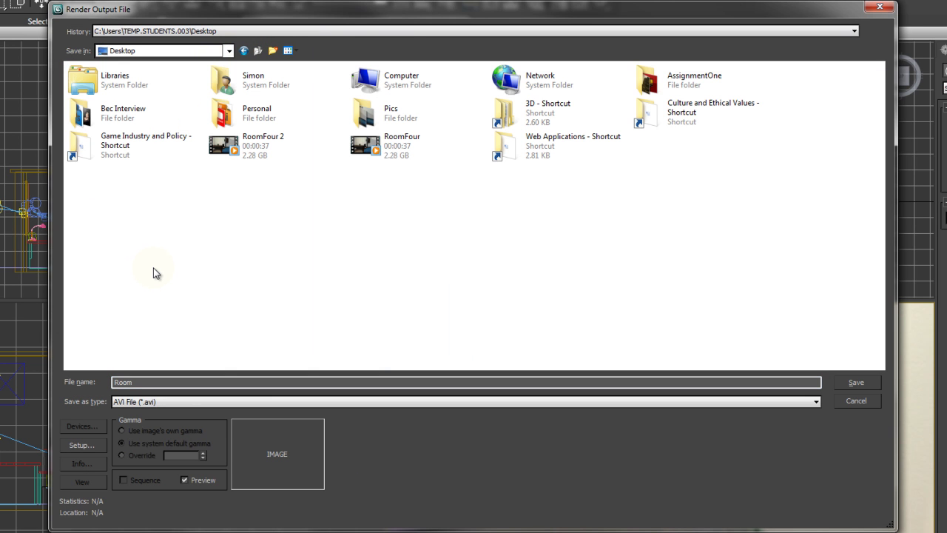
left_click(150, 402)
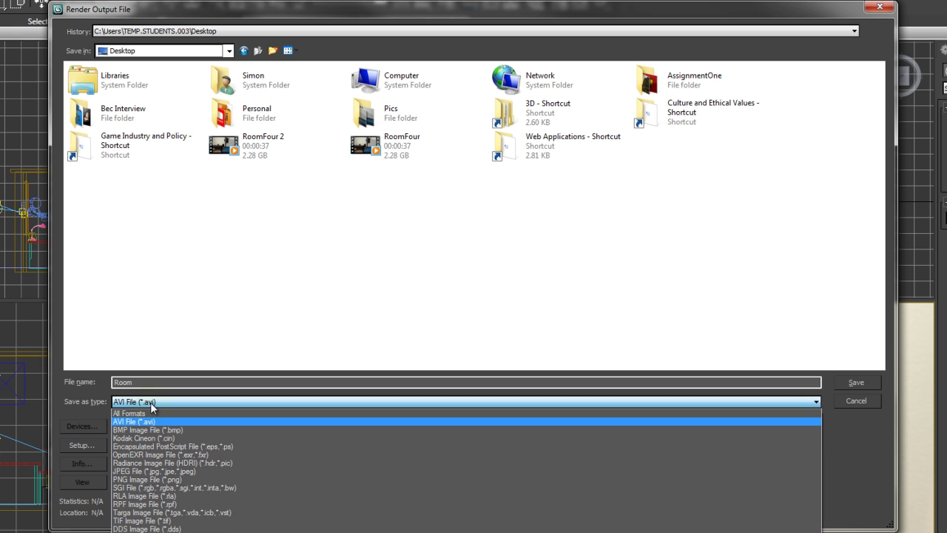
left_click(181, 470)
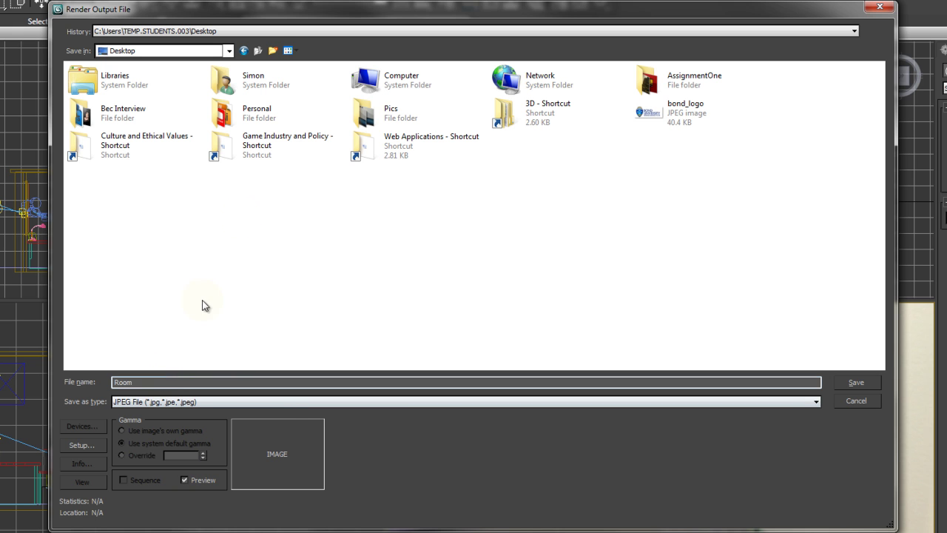
- Save the output as Room in a new Desktop folder 'Output Render' at JPEG quality 100
left_click(274, 50)
type("Output")
key("BackSpace")
key("BackSpace")
key("BackSpace")
key("BackSpace")
key("BackSpace")
type("utut")
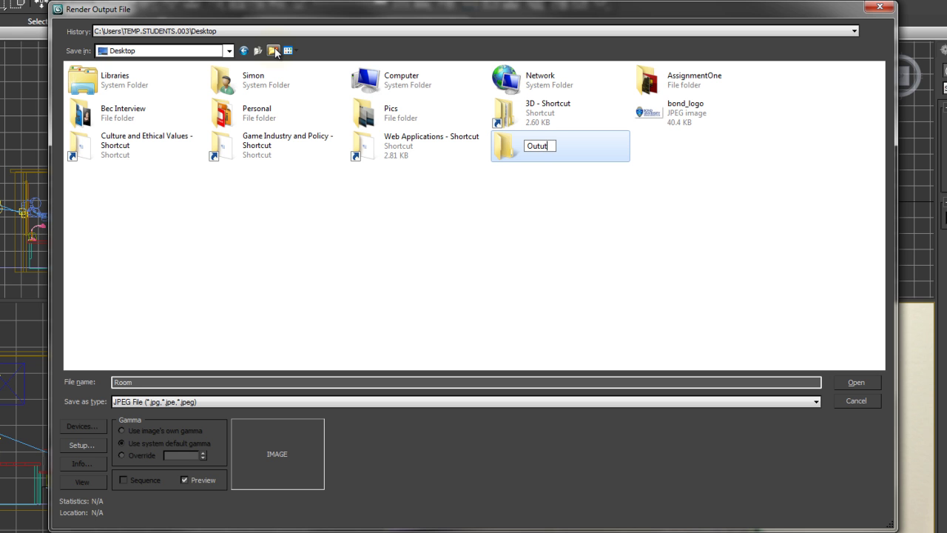
key("BackSpace")
type("put Render")
key("Return")
key("Return")
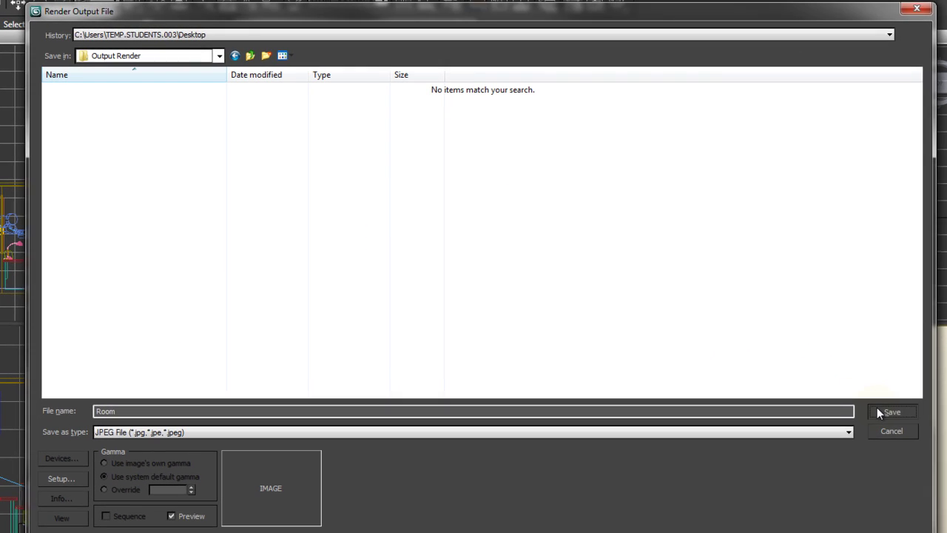
left_click(884, 412)
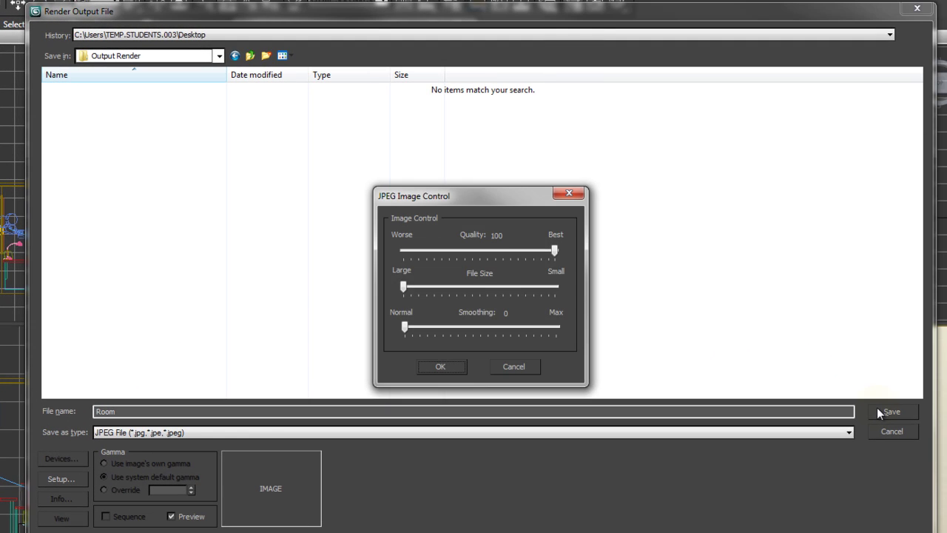
left_click(441, 364)
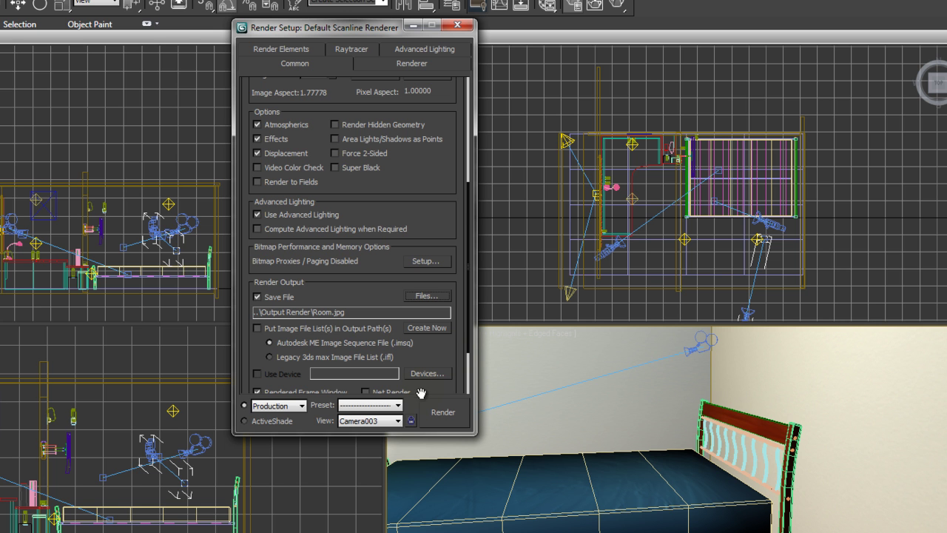
- Render the first Room JPEG frames, cancel, then close the frame buffer and Render Setup
left_click(444, 414)
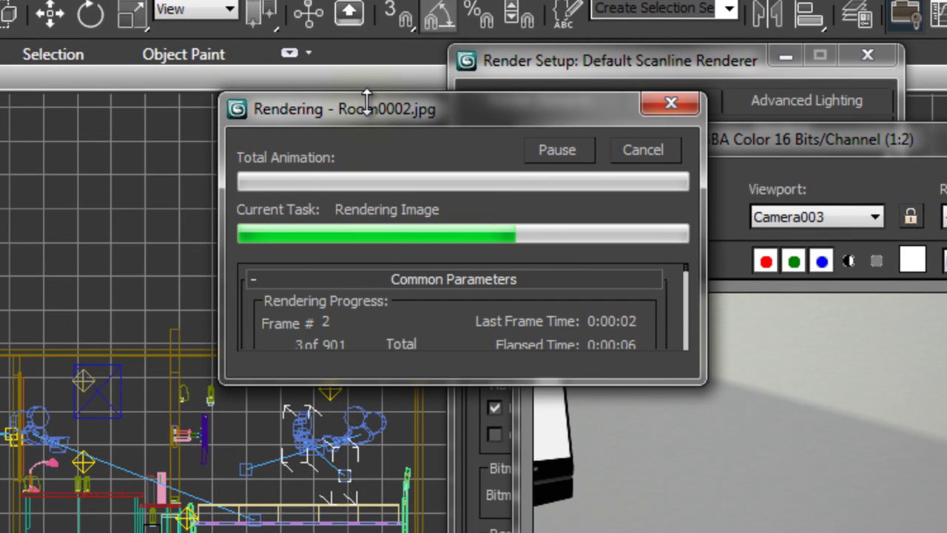
left_click_drag(368, 74, 367, 31)
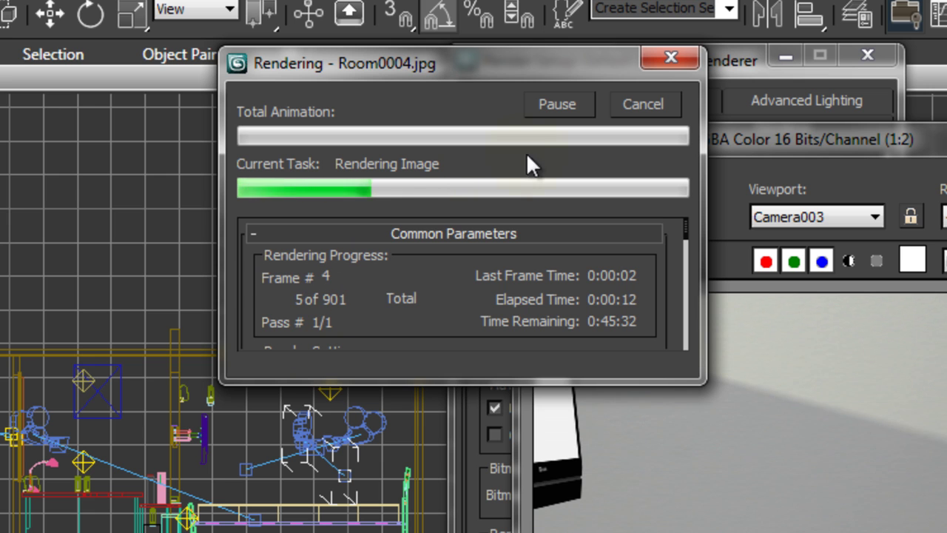
left_click(618, 107)
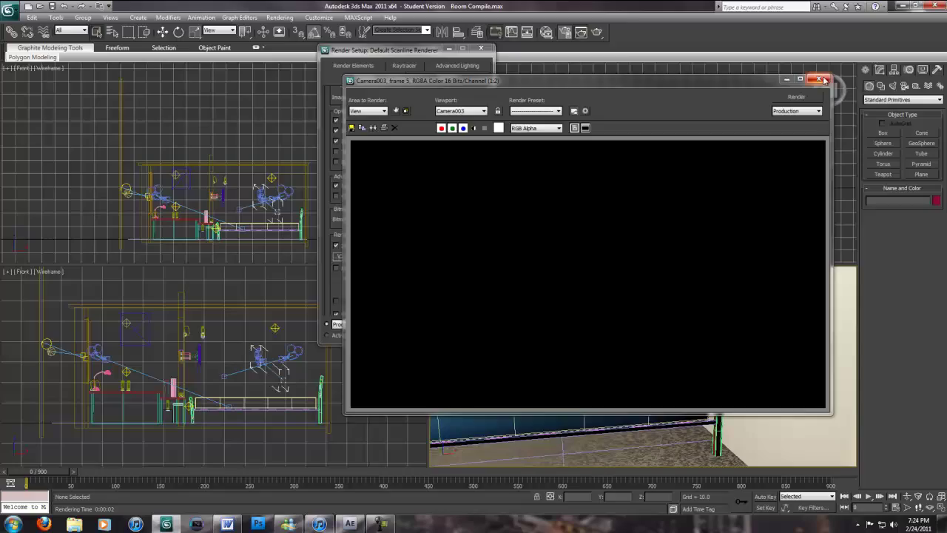
left_click(824, 80)
left_click(449, 49)
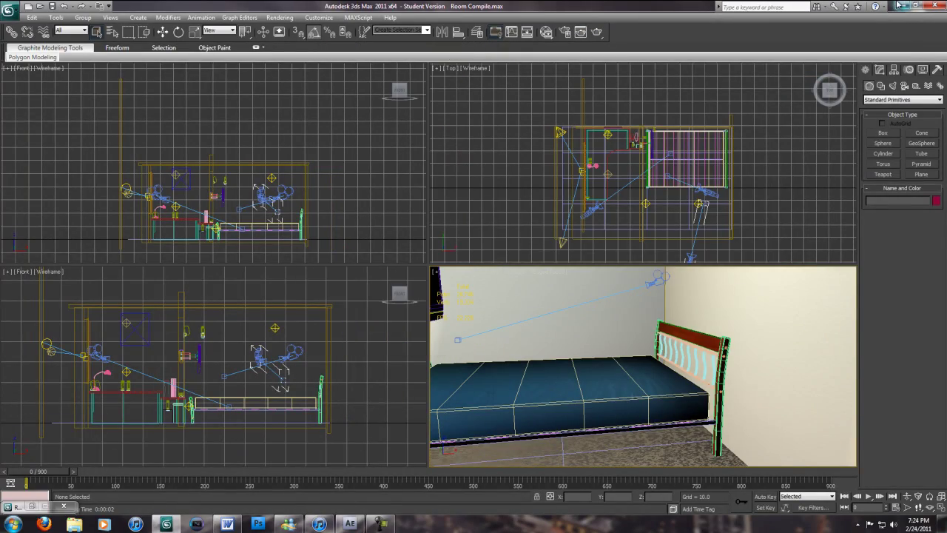
- Minimize 3ds Max, browse the 901 RoomFour frames in the Desktop Pics folder, then close it
left_click(898, 5)
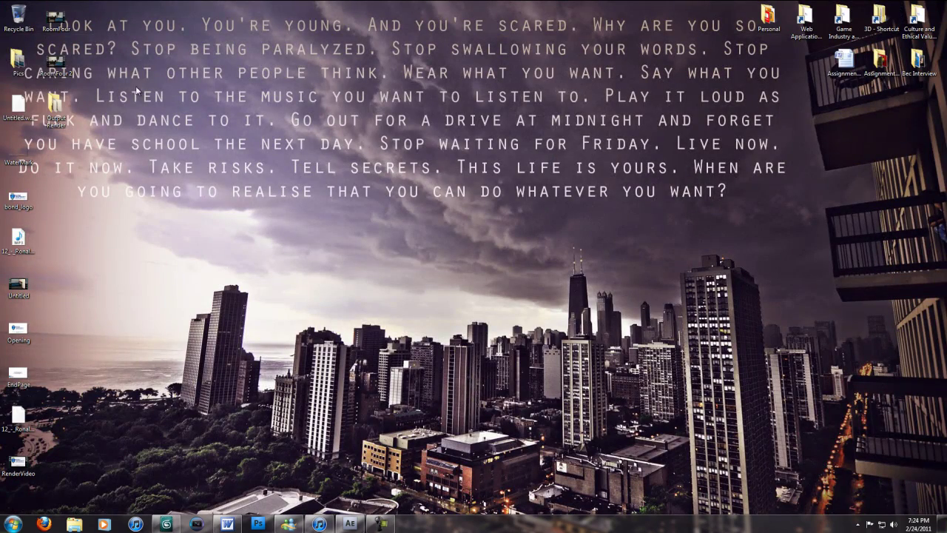
double_click(16, 63)
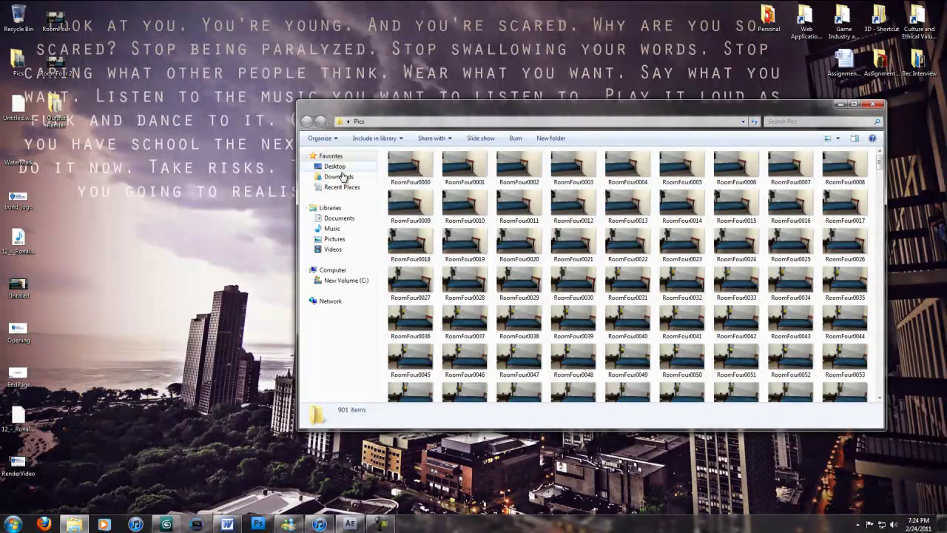
left_click(424, 175)
scroll(431, 196, "down", 12)
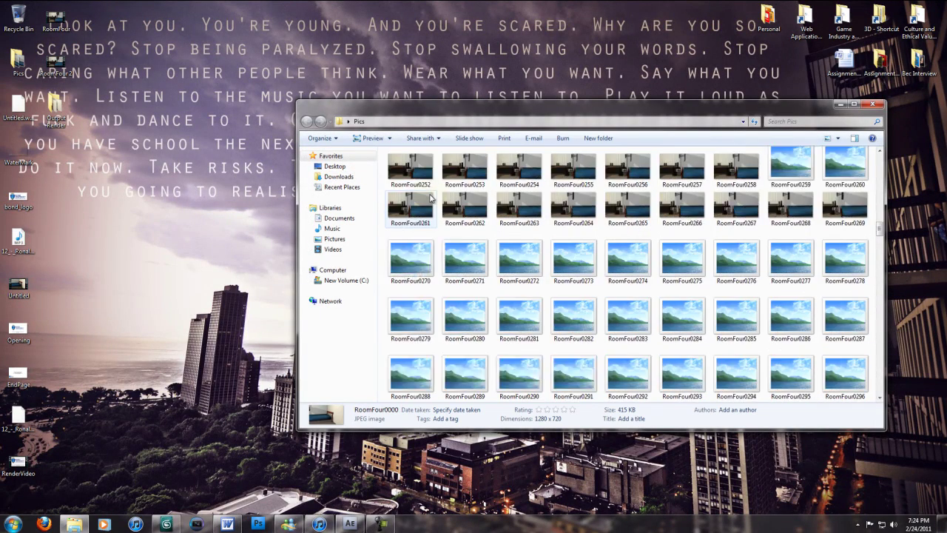
scroll(430, 196, "down", 8)
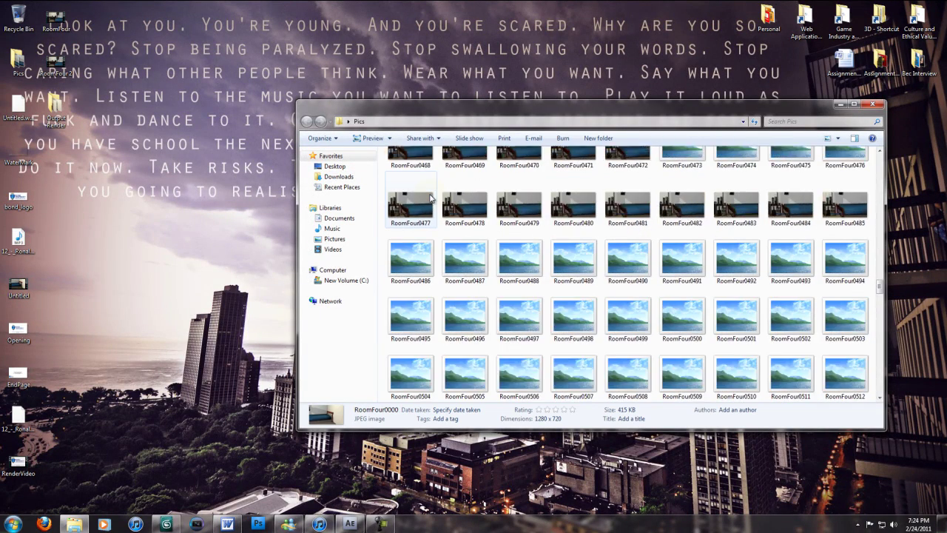
scroll(431, 196, "down", 12)
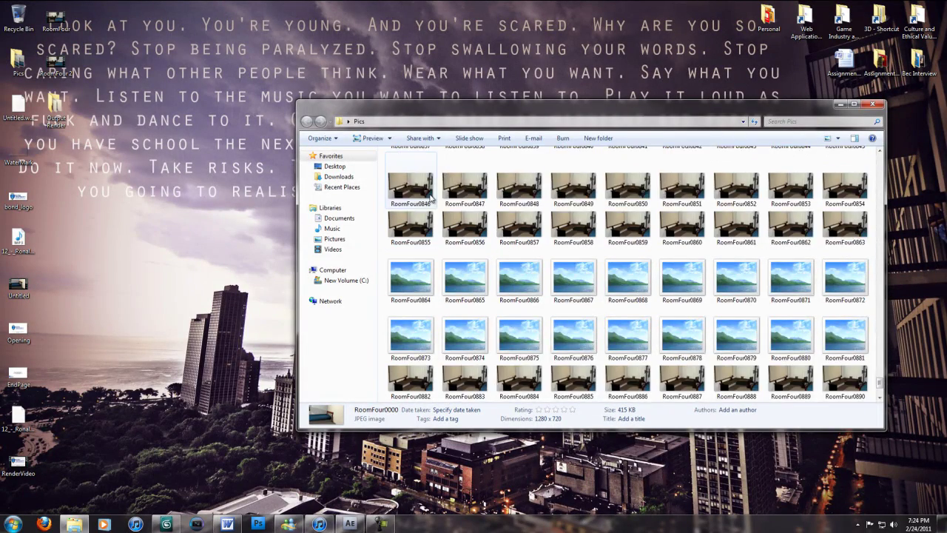
scroll(568, 246, "up", 20)
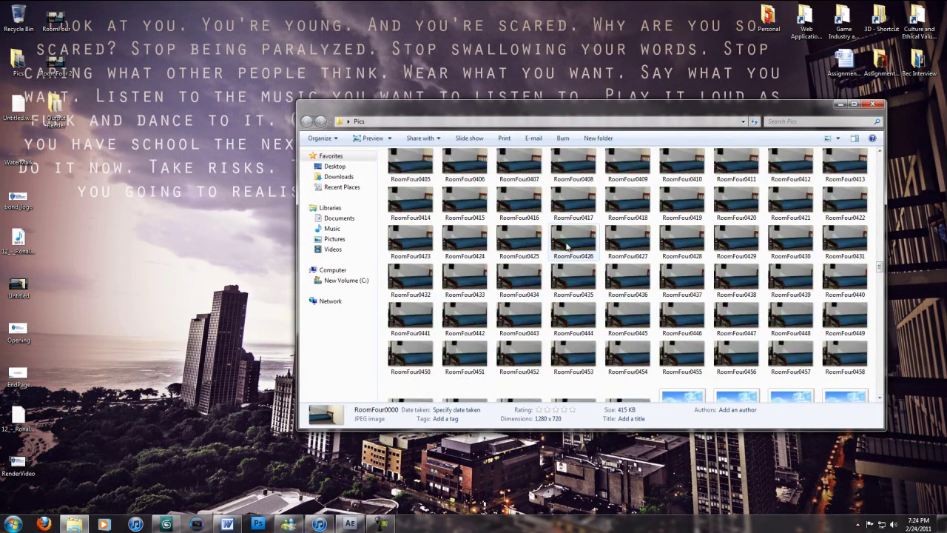
scroll(568, 246, "up", 10)
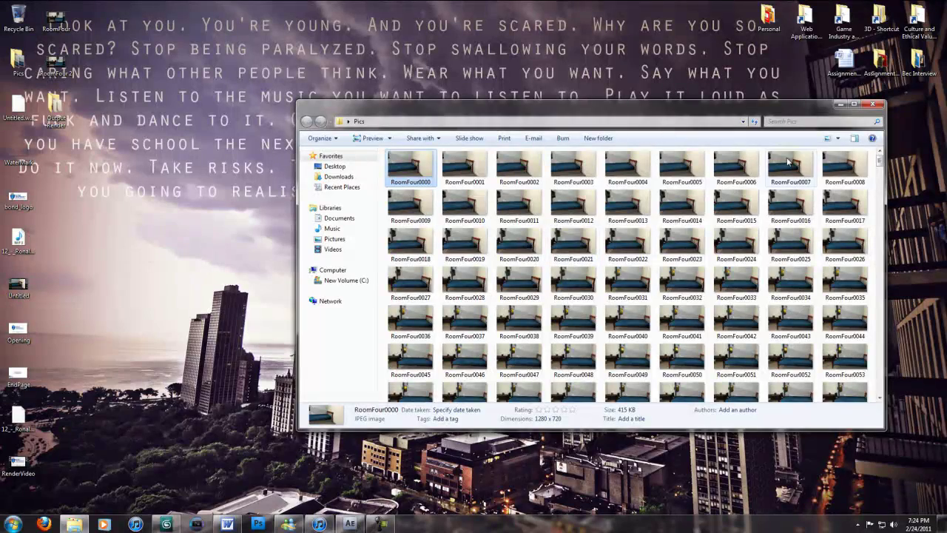
left_click(873, 104)
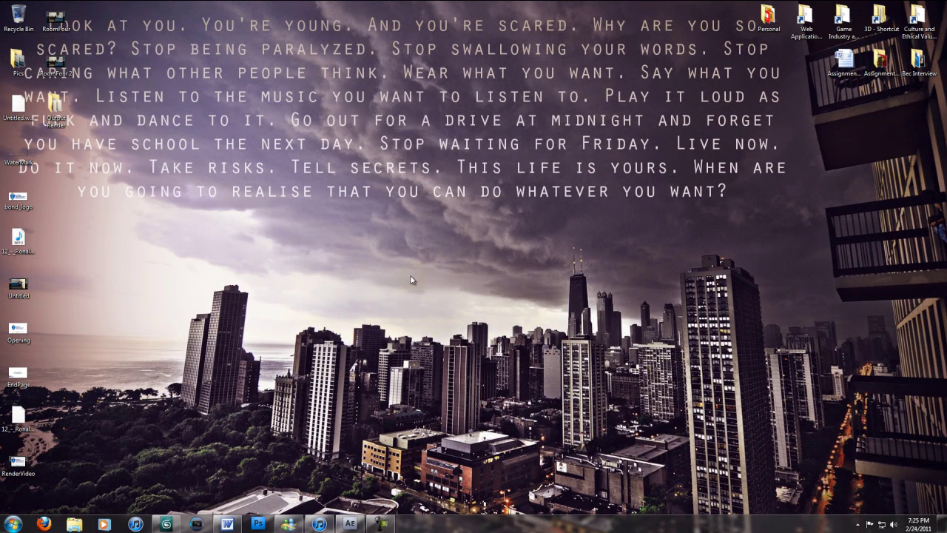
- Restore 3ds Max, close Render Setup, and confirm Film 24 FPS over 901 frames in Time Configuration
left_click(166, 523)
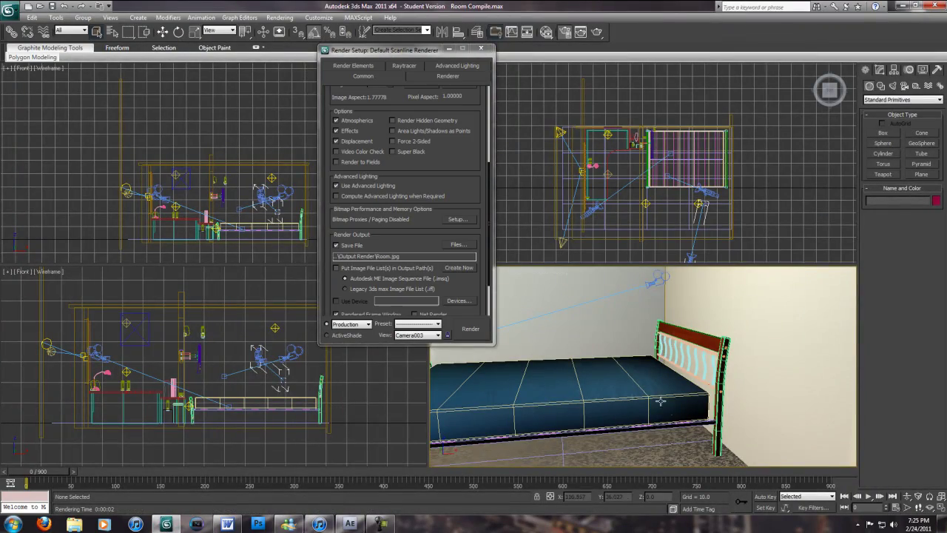
left_click(481, 48)
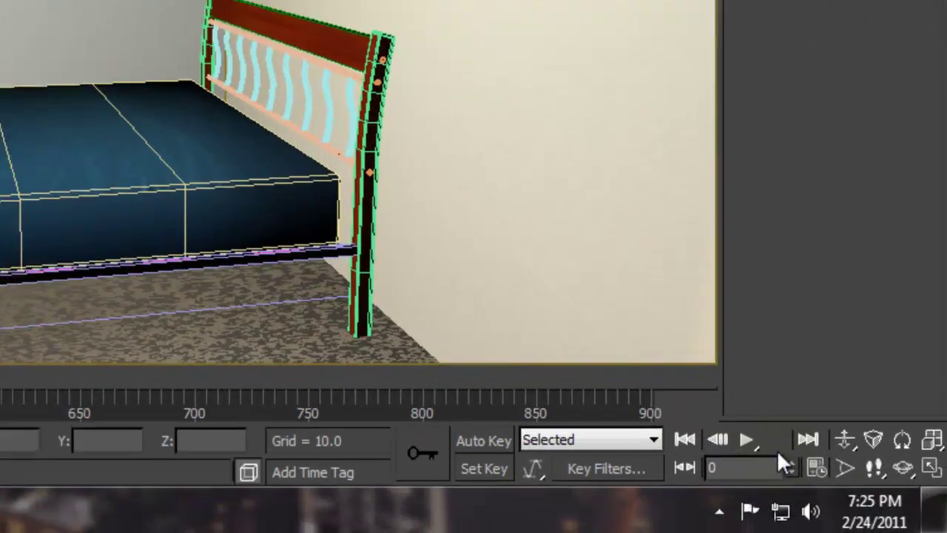
left_click(816, 468)
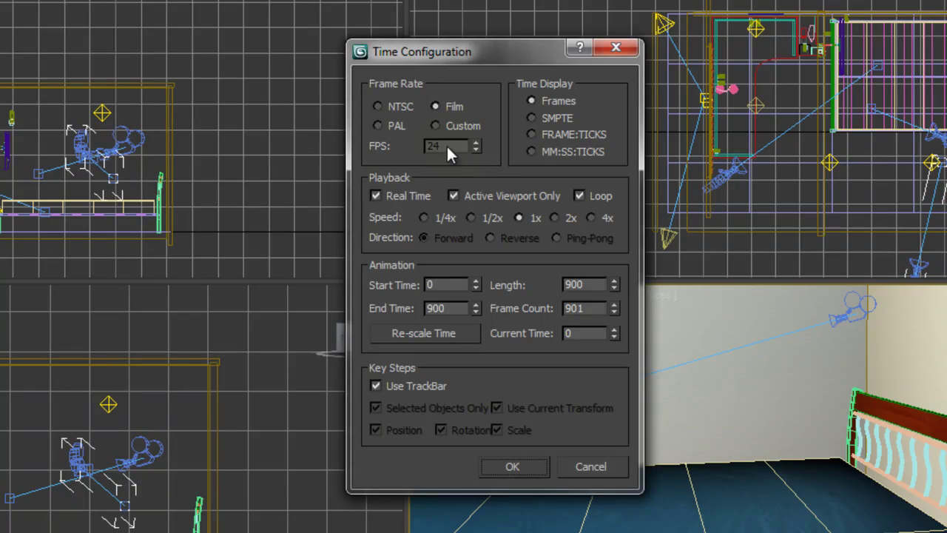
left_click(626, 51)
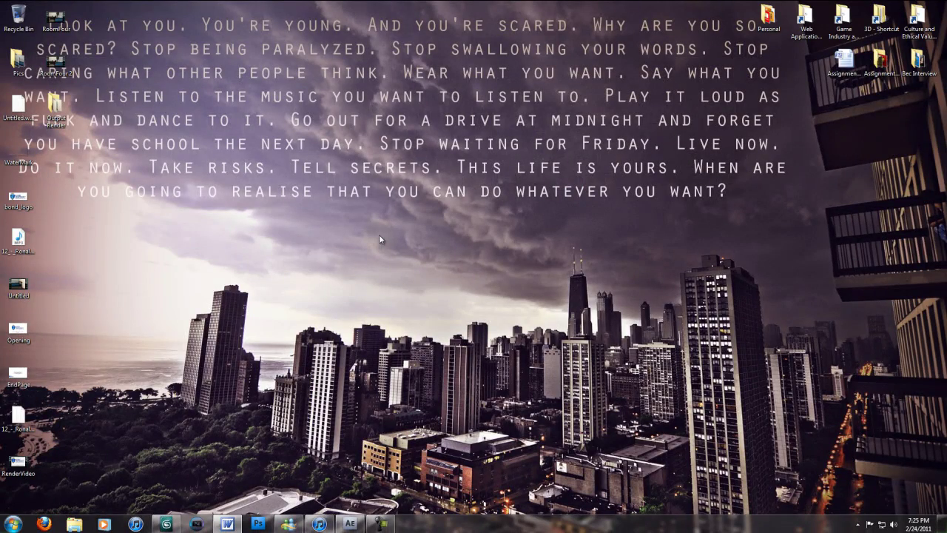
- Open After Effects, dismiss the Welcome screen and switch to the All Panels workspace
left_click(352, 524)
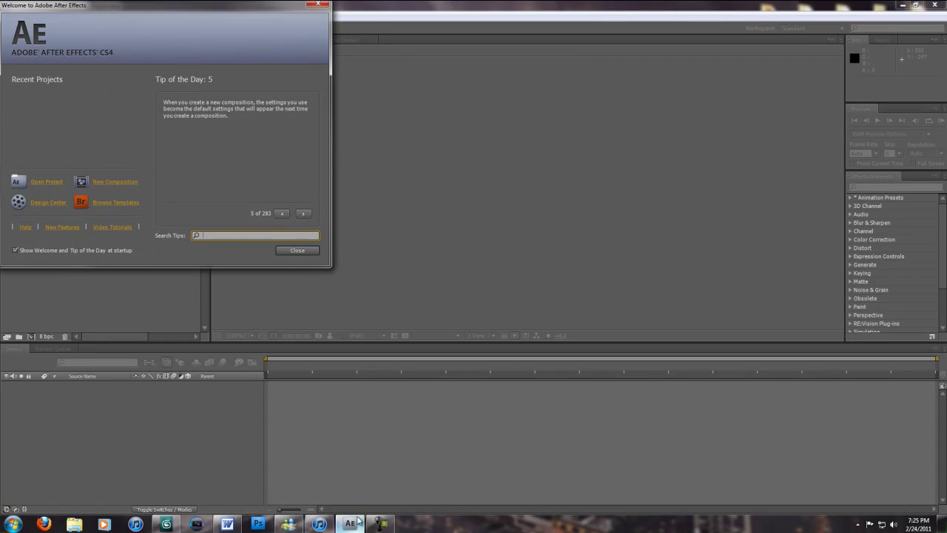
left_click(318, 6)
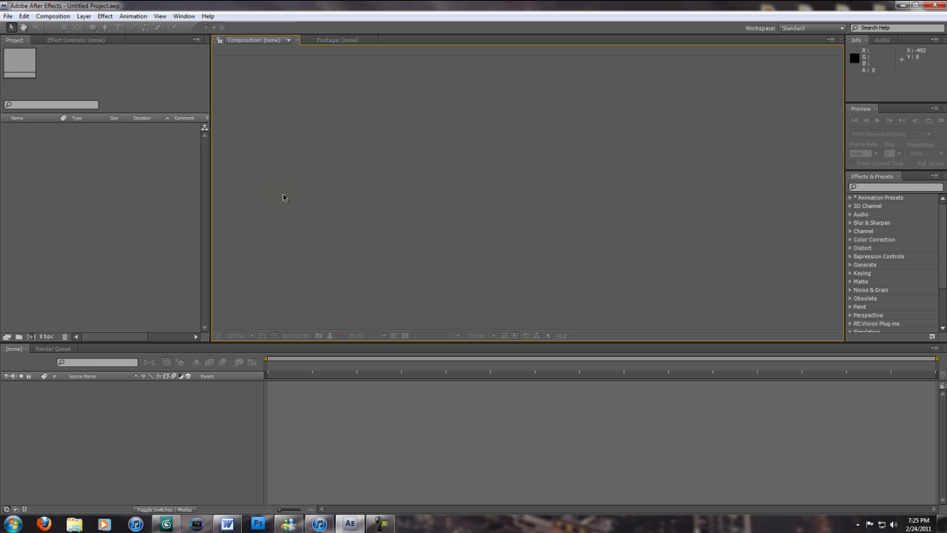
left_click(825, 28)
left_click(812, 84)
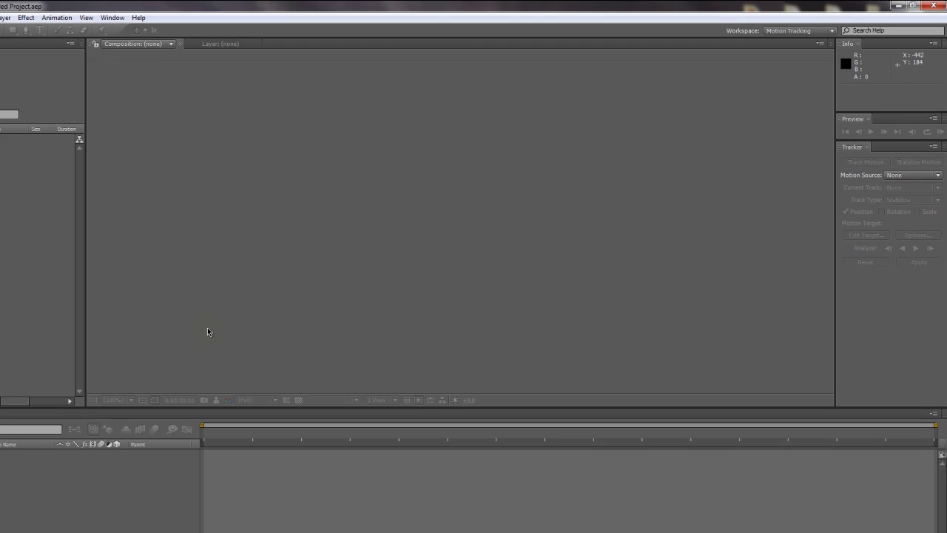
left_click(812, 31)
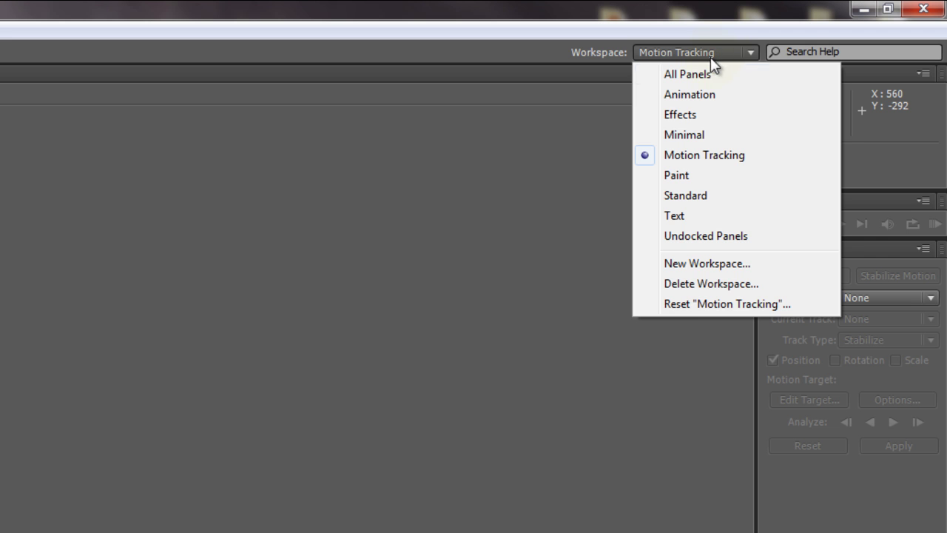
left_click(699, 74)
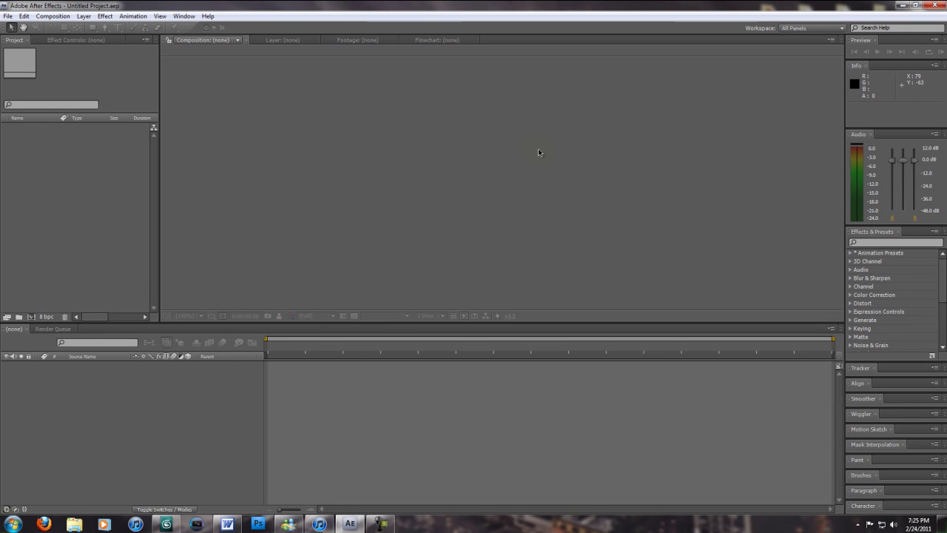
left_click(460, 182)
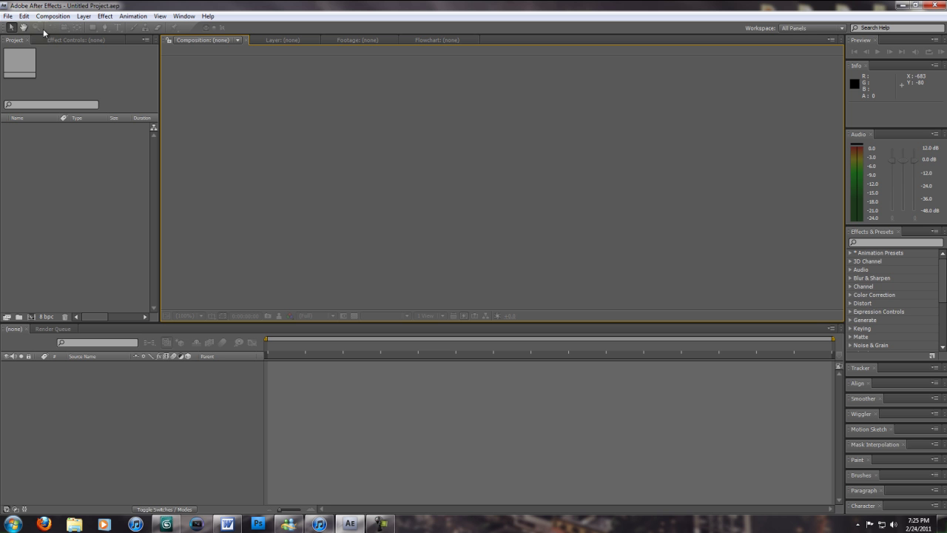
- Start File > Import > Multiple Files and browse into the Desktop's Pics folder
left_click(8, 16)
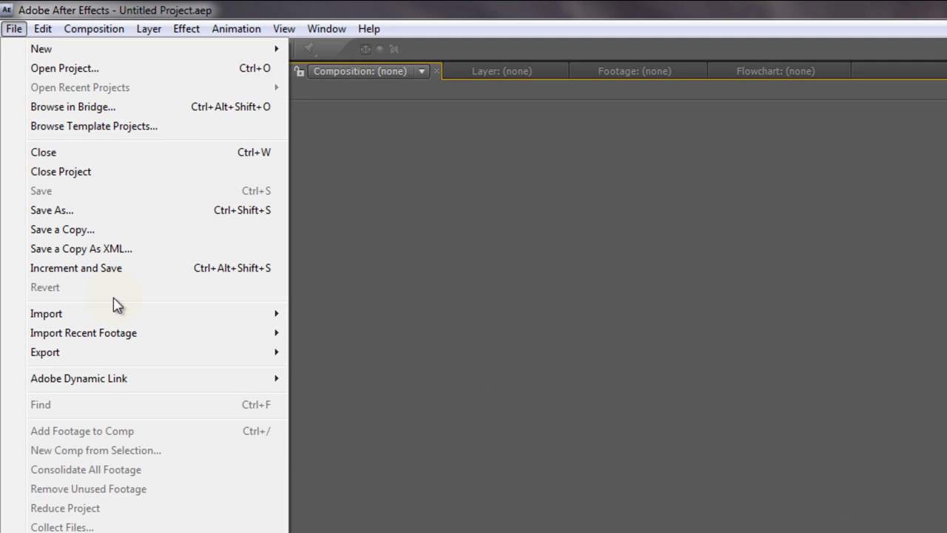
mouse_move(126, 316)
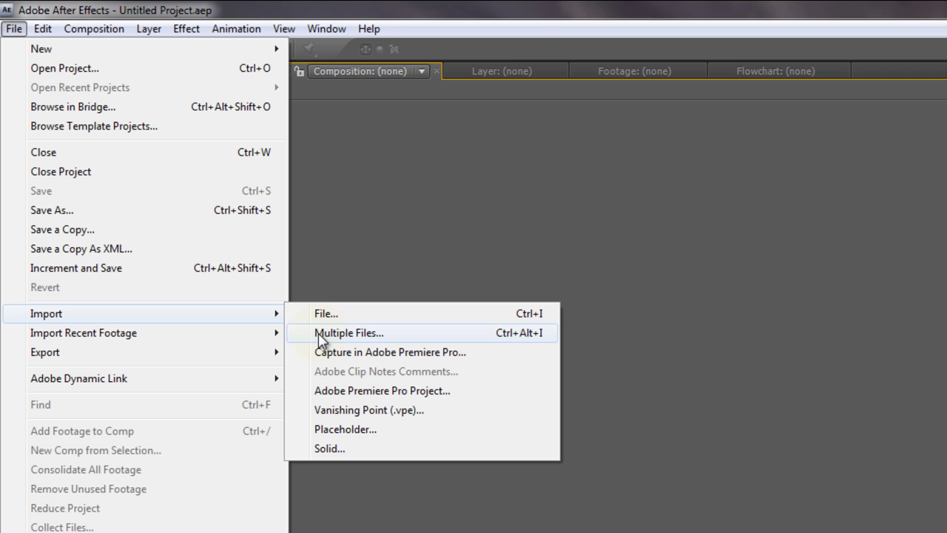
left_click(348, 333)
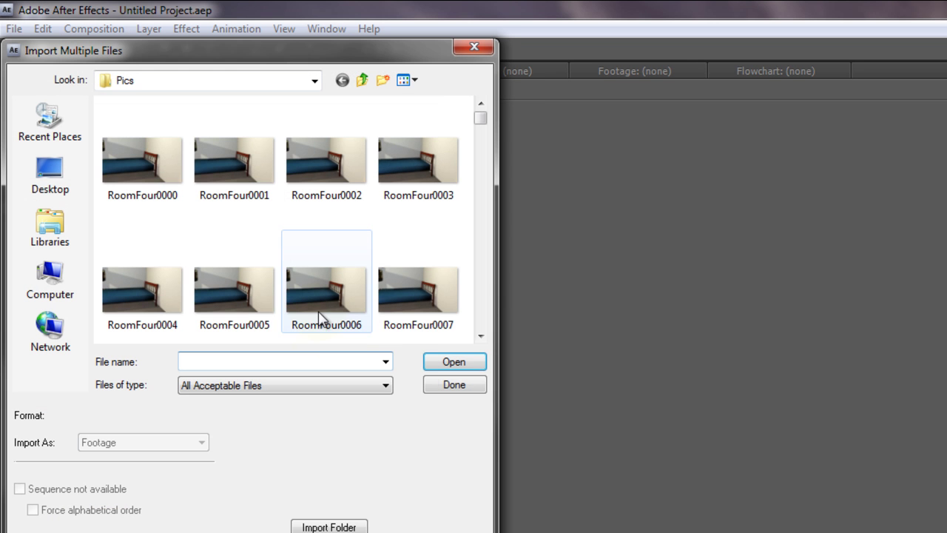
left_click(68, 177)
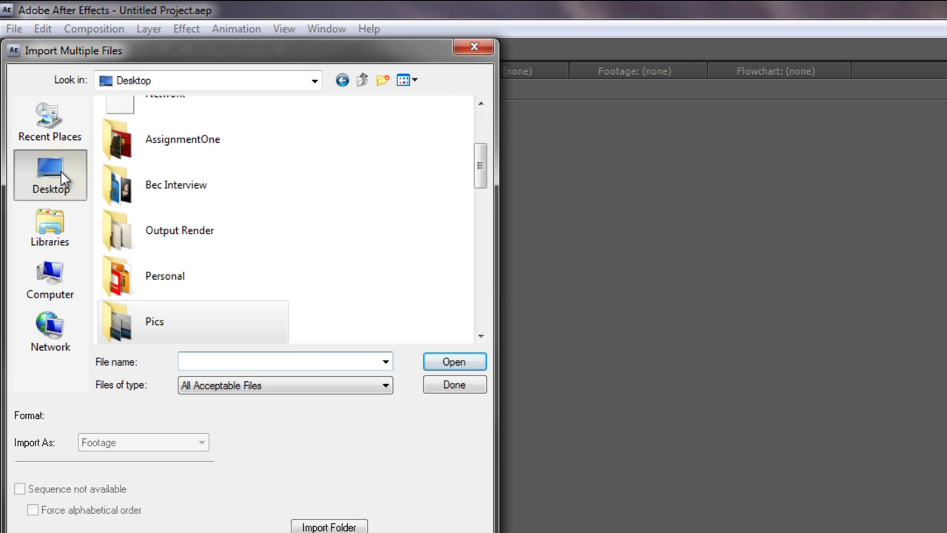
left_click(238, 194)
scroll(222, 178, "down", 3)
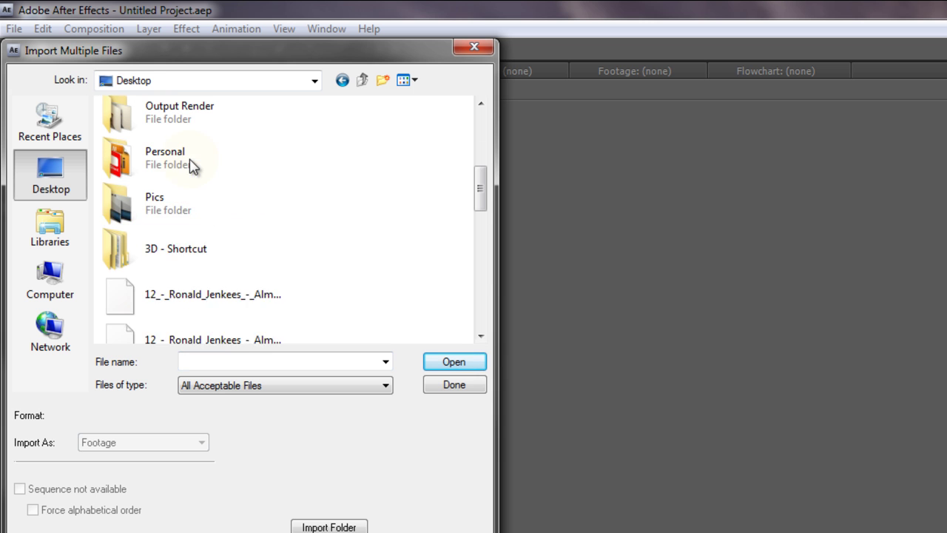
left_click(175, 206)
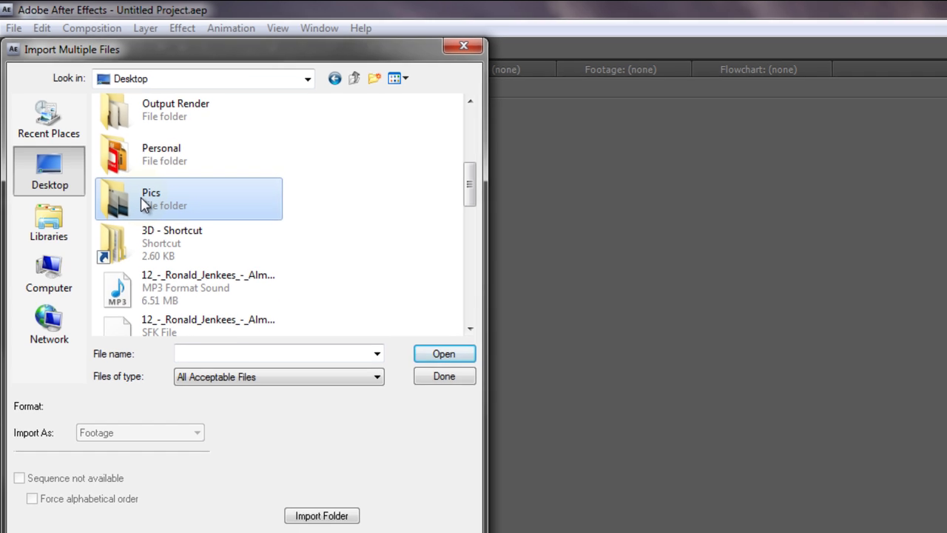
double_click(173, 204)
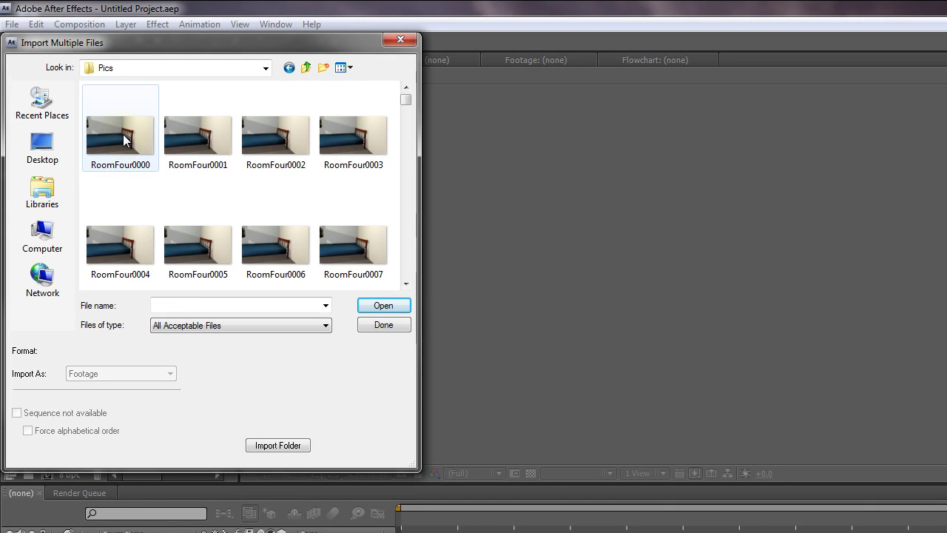
- Select all RoomFour frames and import them as one JPEG Sequence
left_click(125, 141)
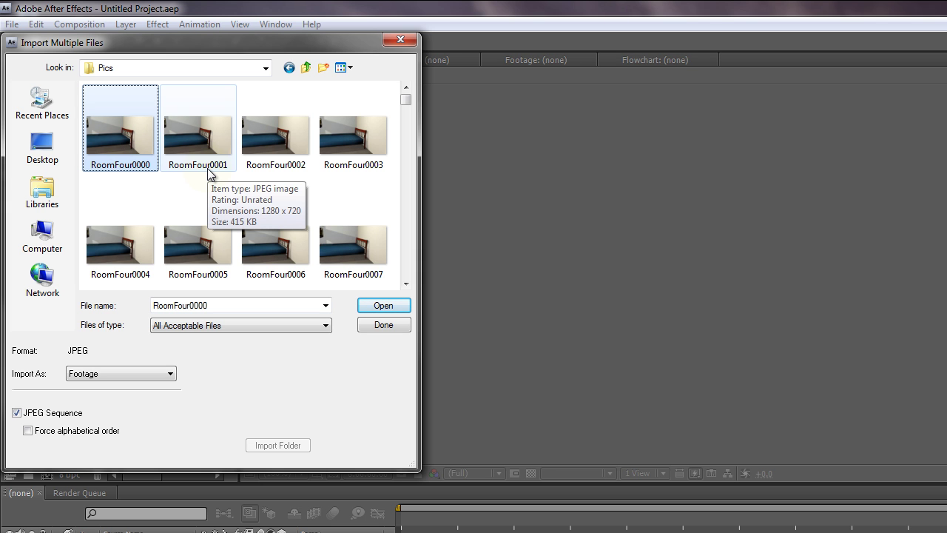
key("ctrl+a")
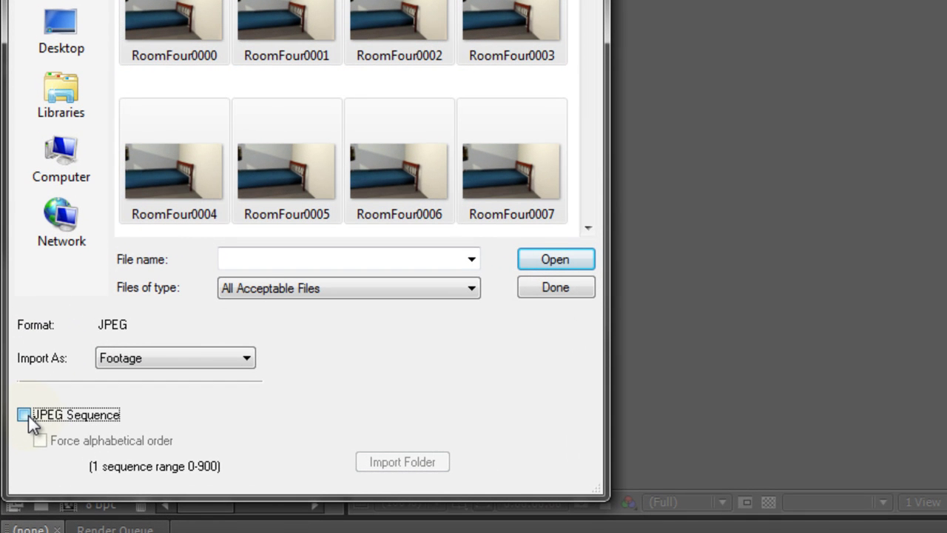
left_click(24, 416)
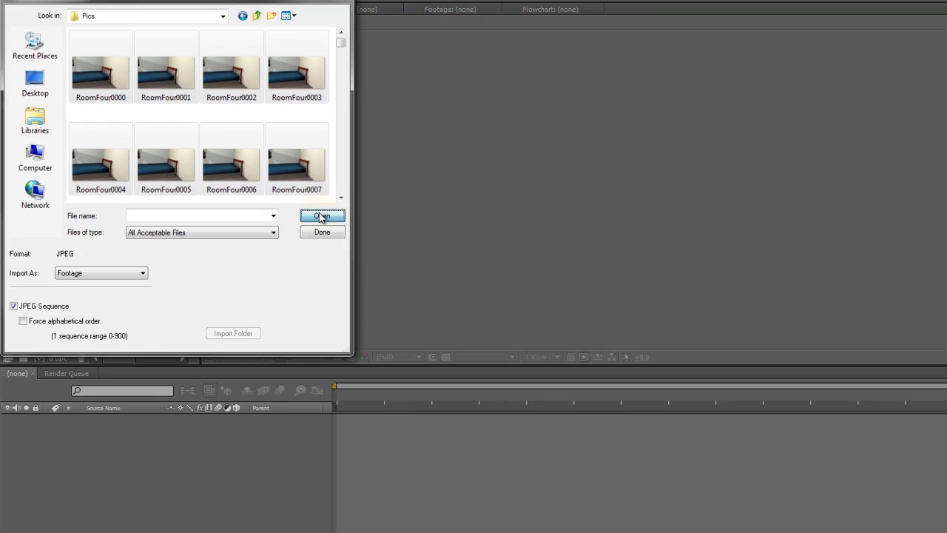
left_click(322, 215)
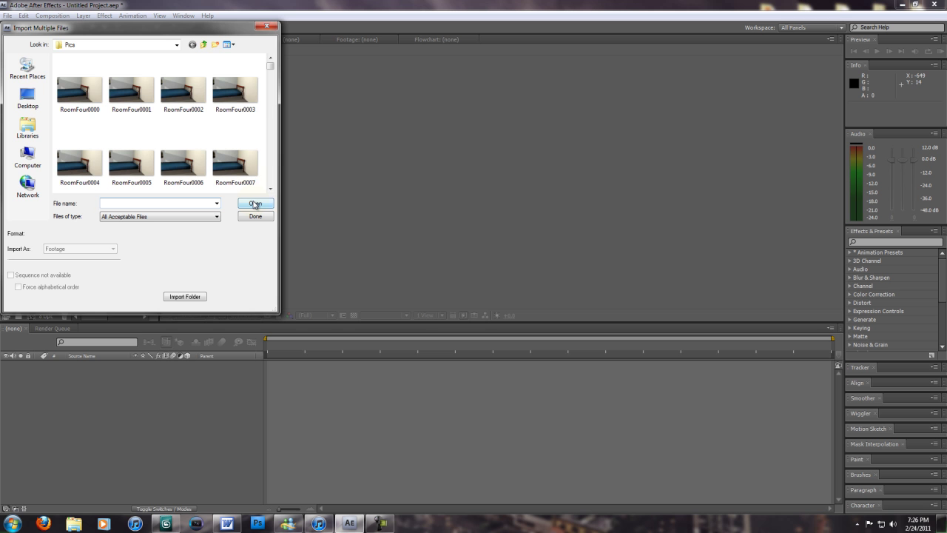
left_click_drag(248, 27, 558, 68)
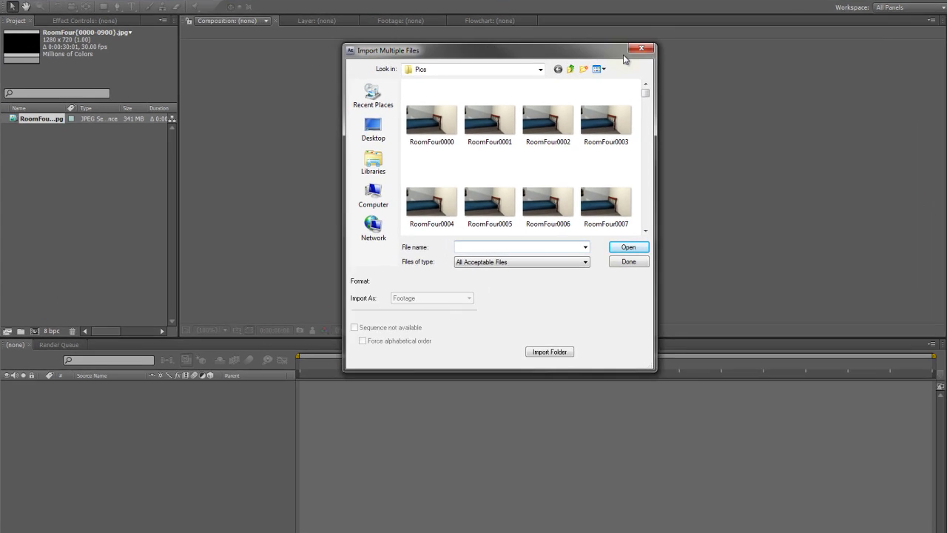
- Close the import chooser, widen the Project panel and select the RoomFour footage
left_click(641, 48)
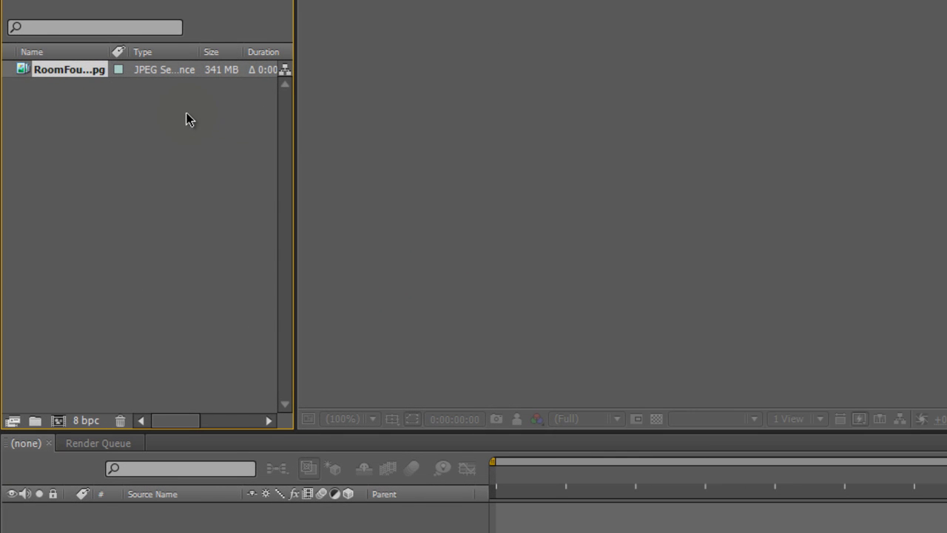
left_click(189, 120)
left_click(97, 70)
left_click_drag(293, 69, 374, 70)
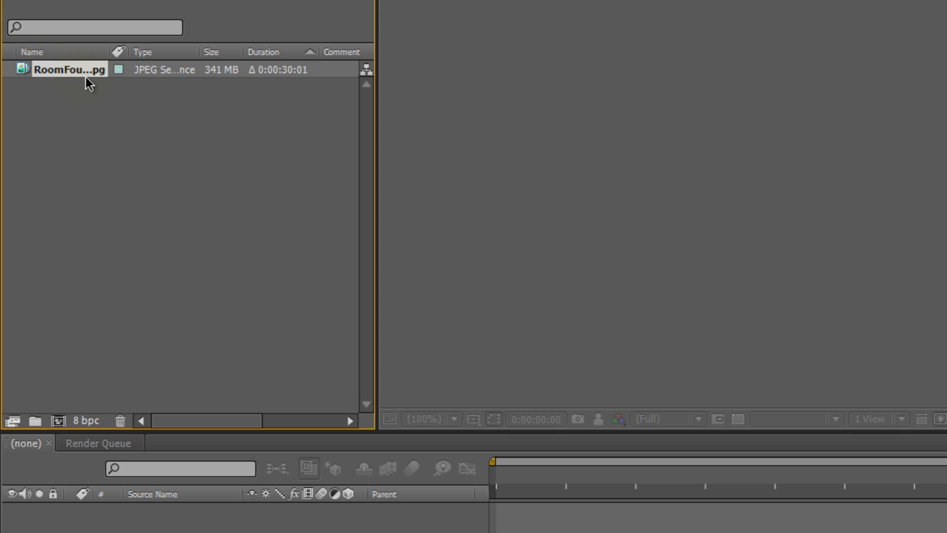
left_click(116, 122)
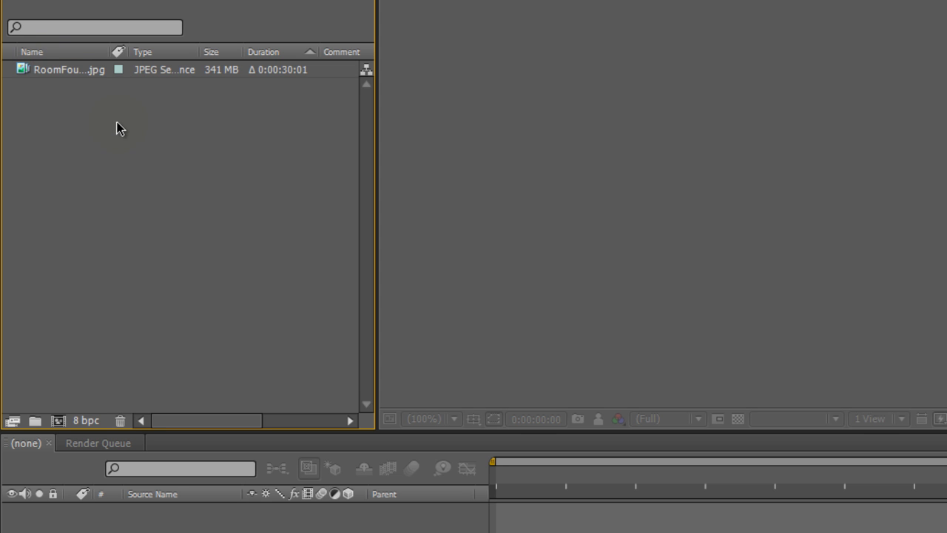
left_click(92, 75)
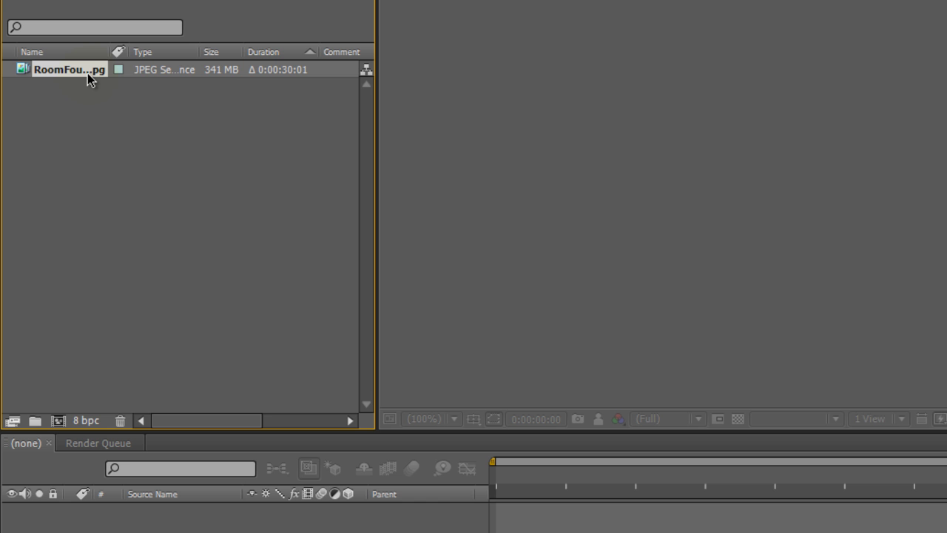
- Interpret the RoomFour footage at 24 fps instead of 30 via Interpret Footage > Main
right_click(87, 78)
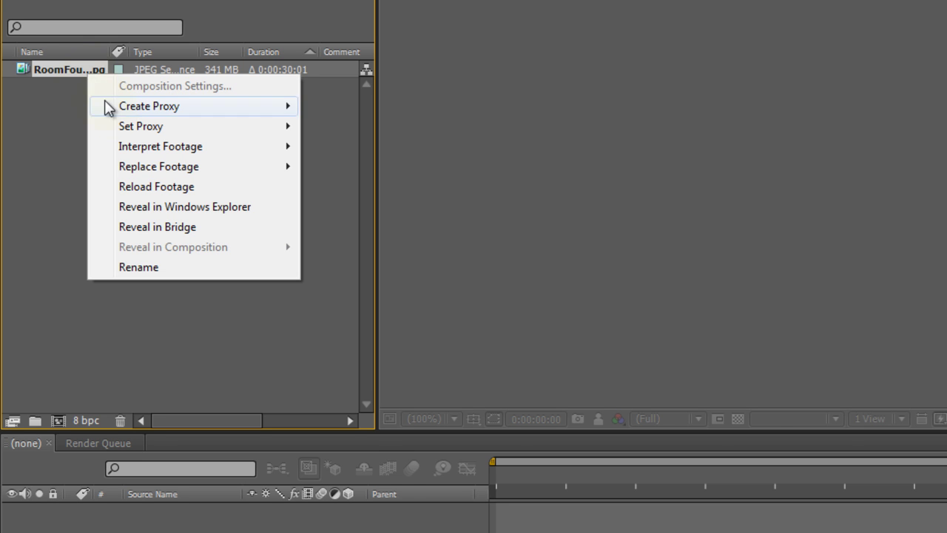
mouse_move(147, 148)
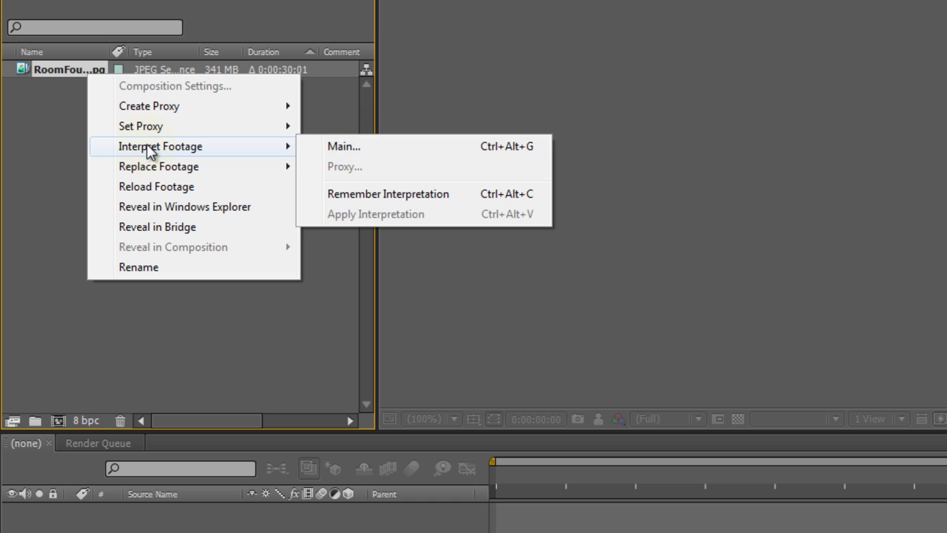
left_click(345, 147)
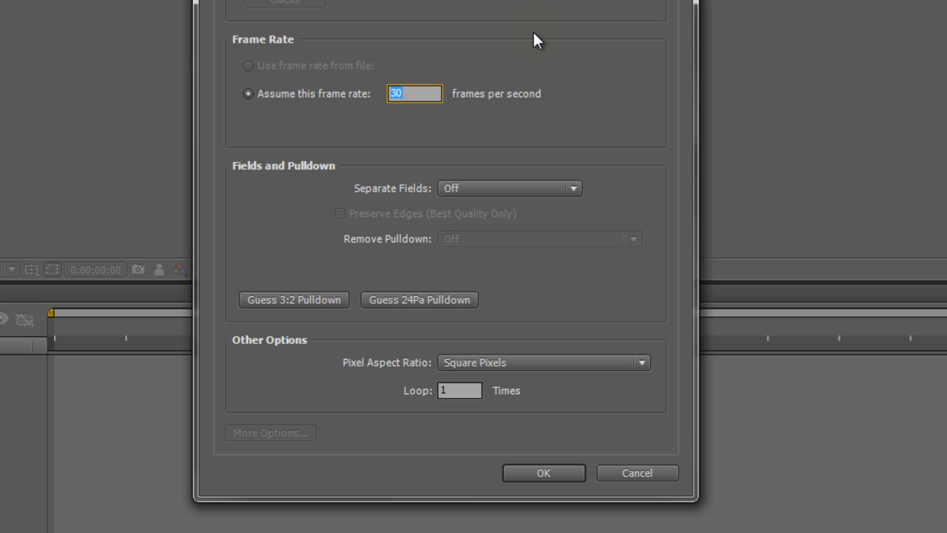
type("24")
left_click(553, 52)
left_click(542, 473)
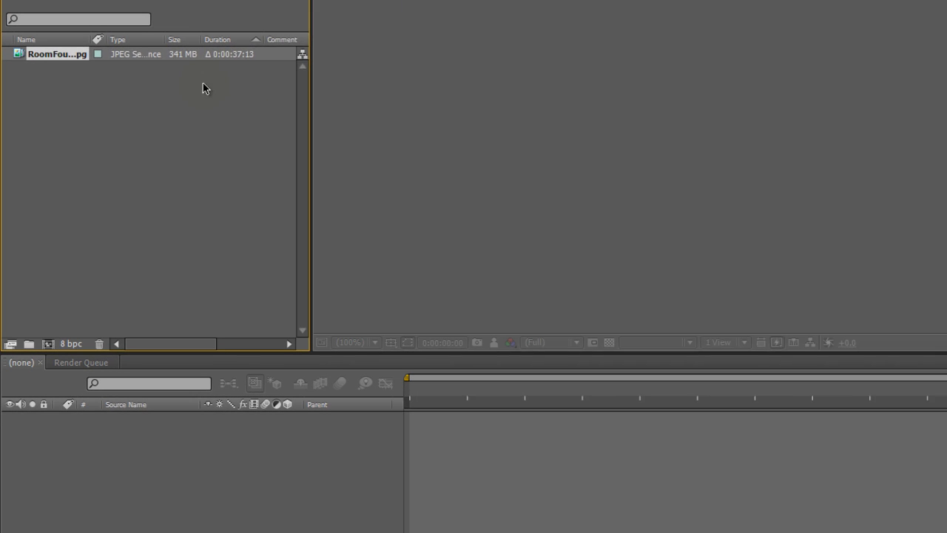
- Drag the room footage into the timeline to create the RoomFour composition
left_click(79, 161)
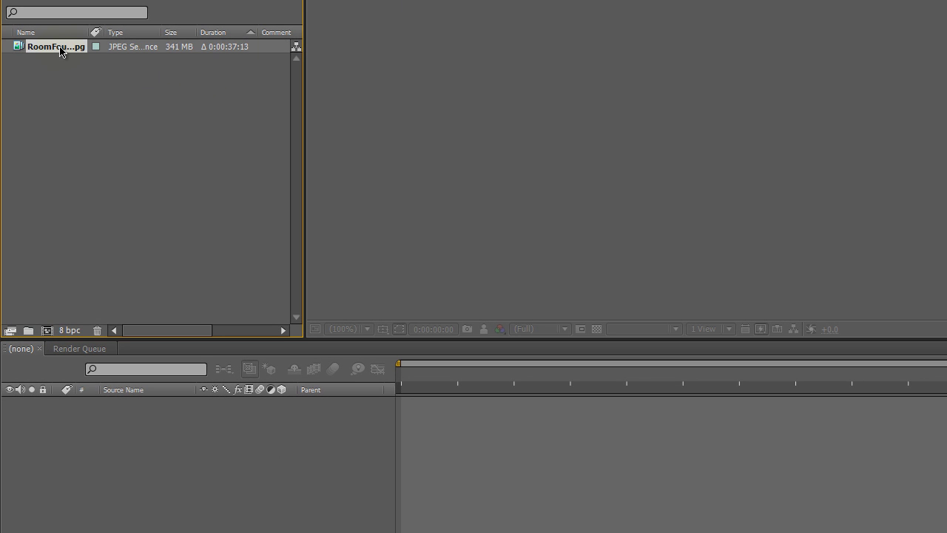
left_click_drag(64, 47, 85, 239)
left_click_drag(127, 456, 128, 456)
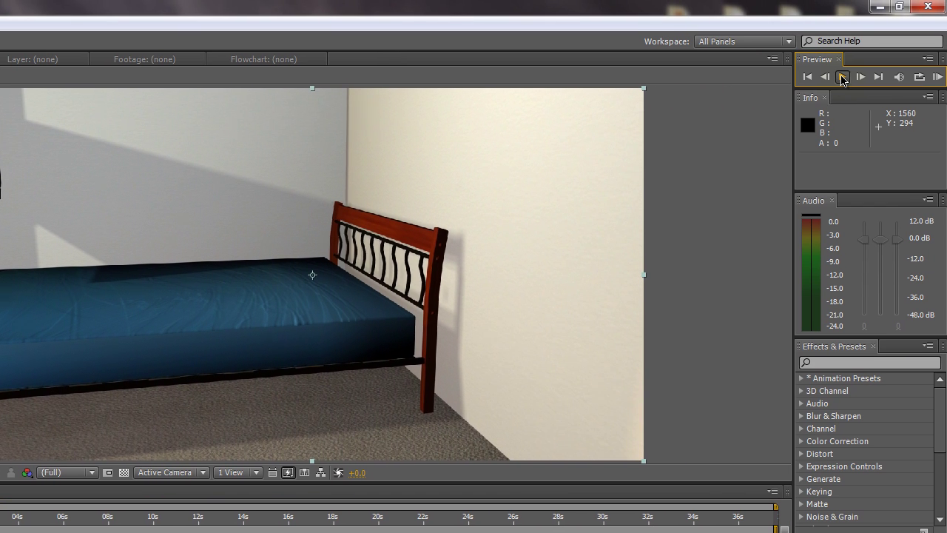
- Preview the composition, stop playback and rewind the playhead to 0:00:00:00
left_click(842, 77)
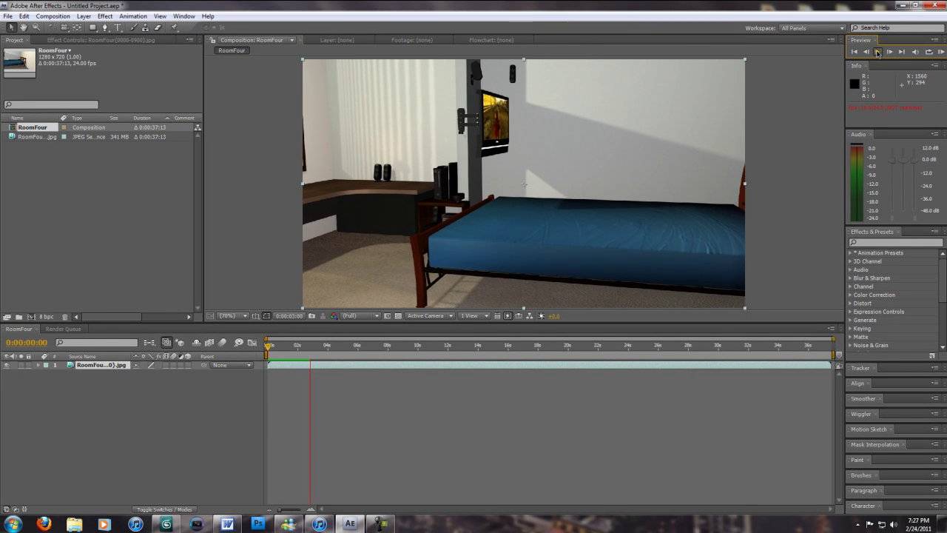
left_click(878, 52)
left_click_drag(315, 348, 267, 349)
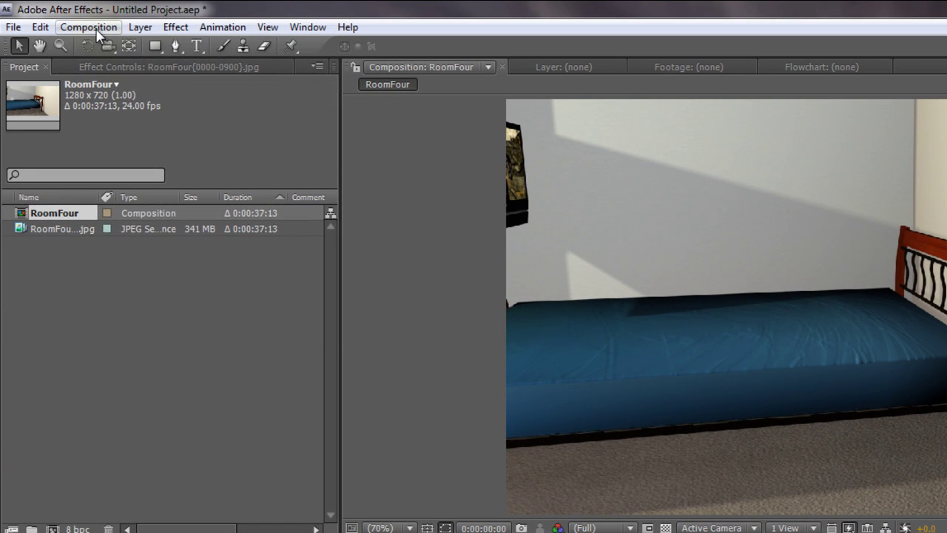
left_click(96, 30)
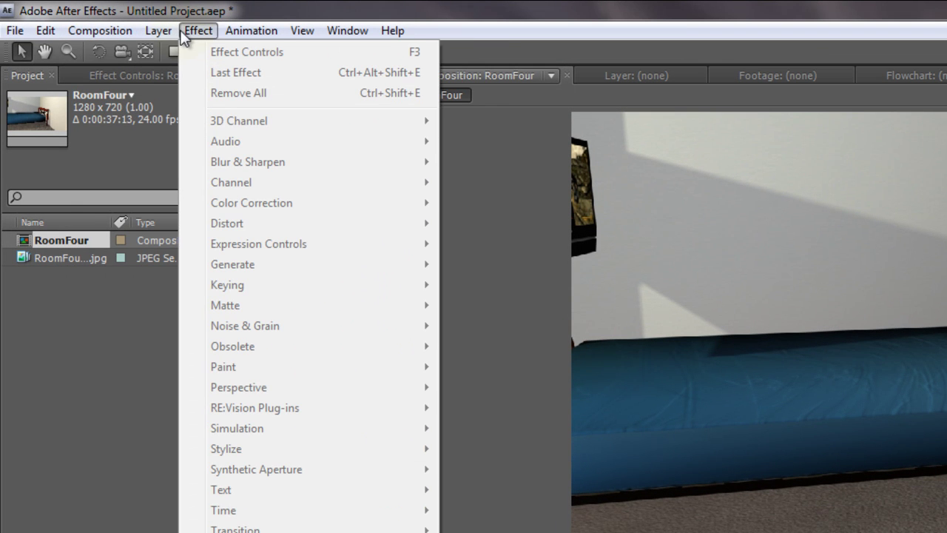
- Add the RoomFour composition to the render queue, keeping Best Settings unchanged
mouse_move(205, 34)
mouse_move(104, 30)
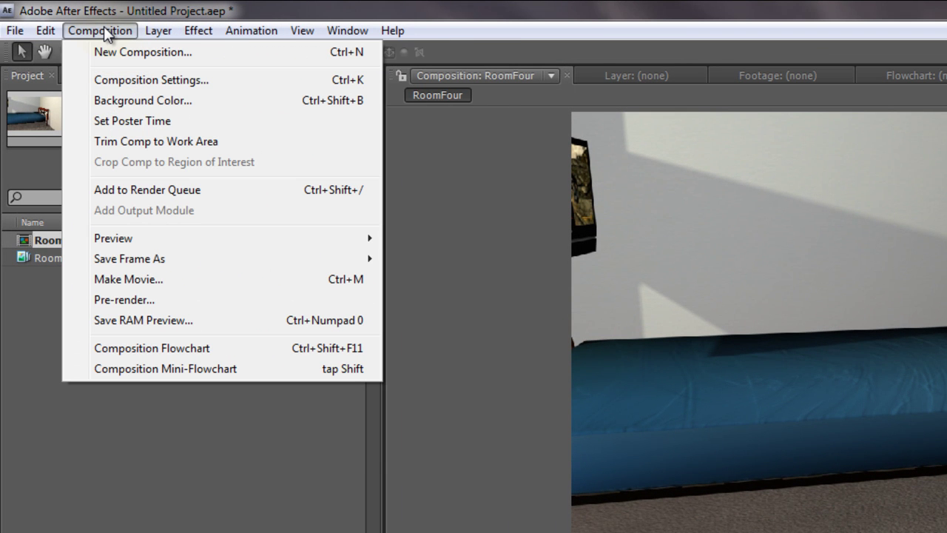
left_click(153, 190)
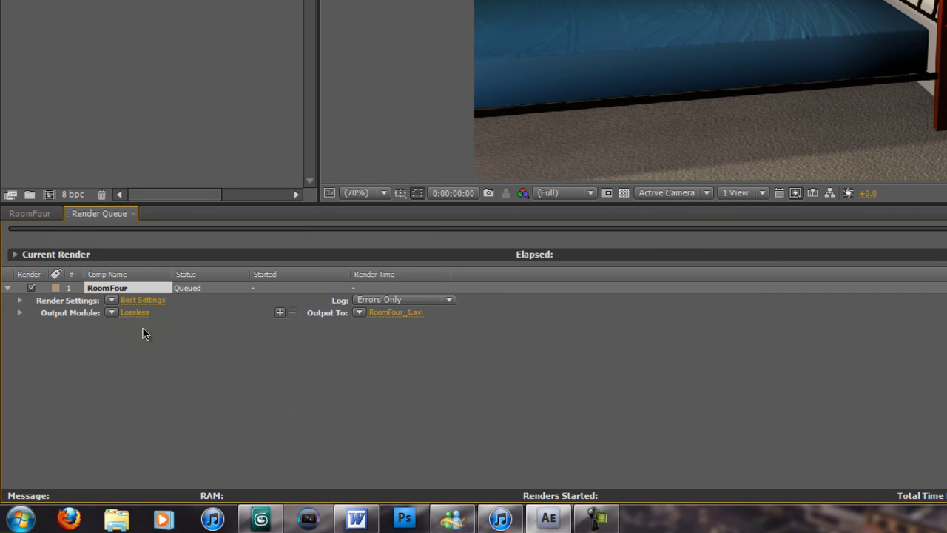
left_click(133, 300)
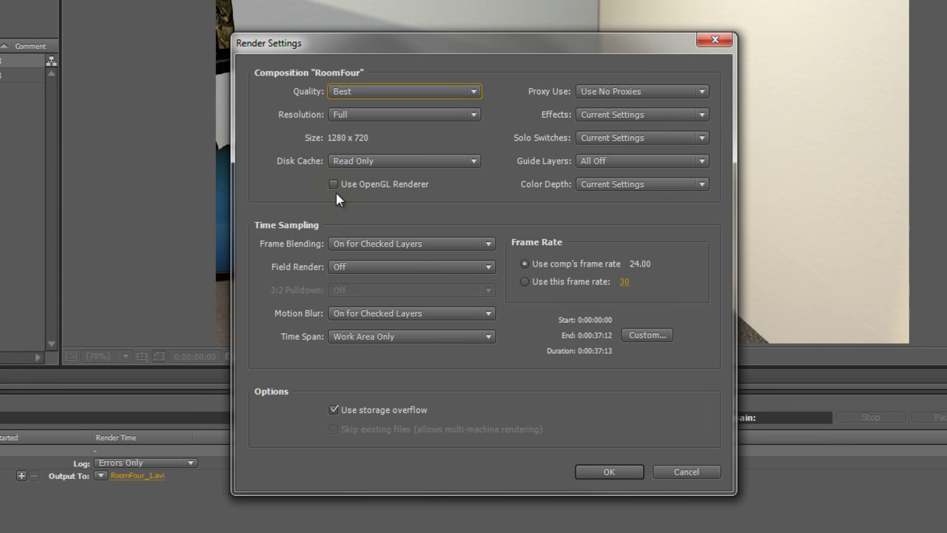
left_click(716, 40)
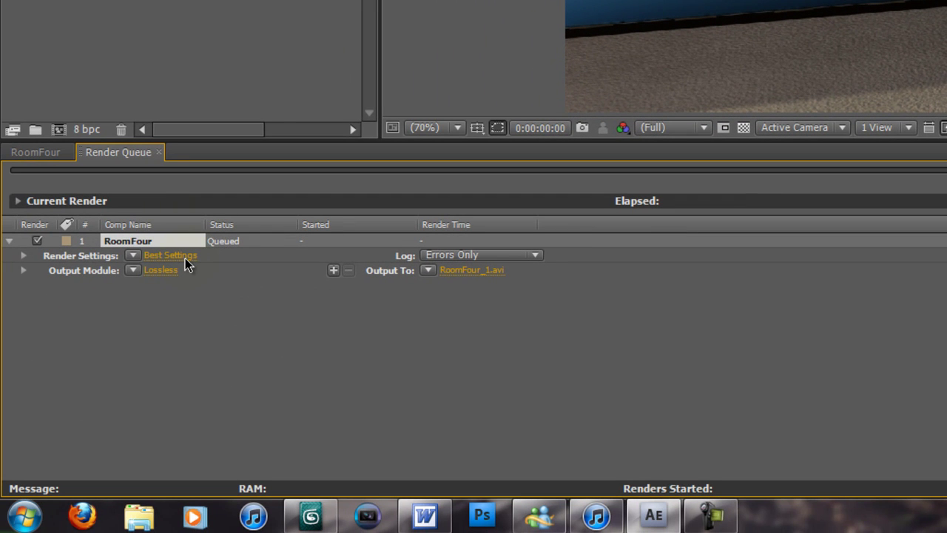
- Set the Lossless output module to the Video For Windows format
left_click(160, 270)
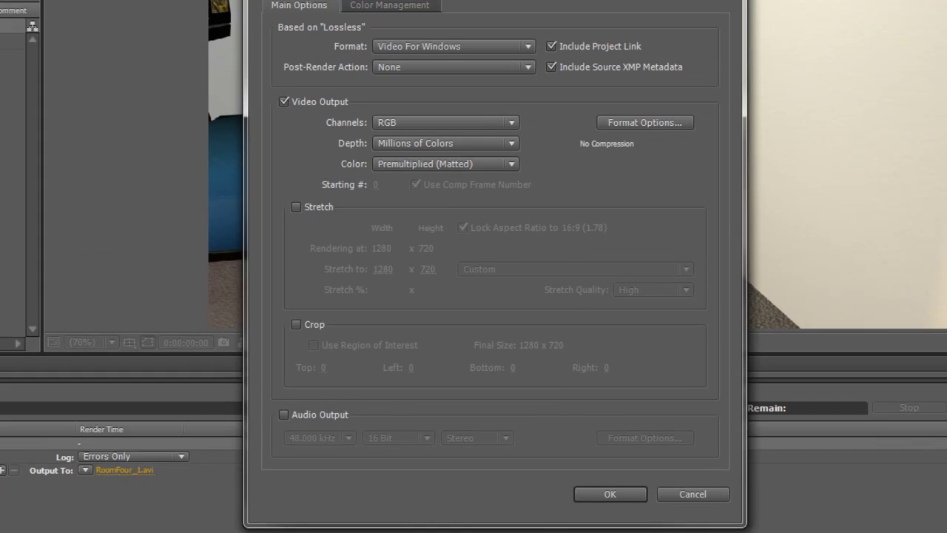
left_click(460, 61)
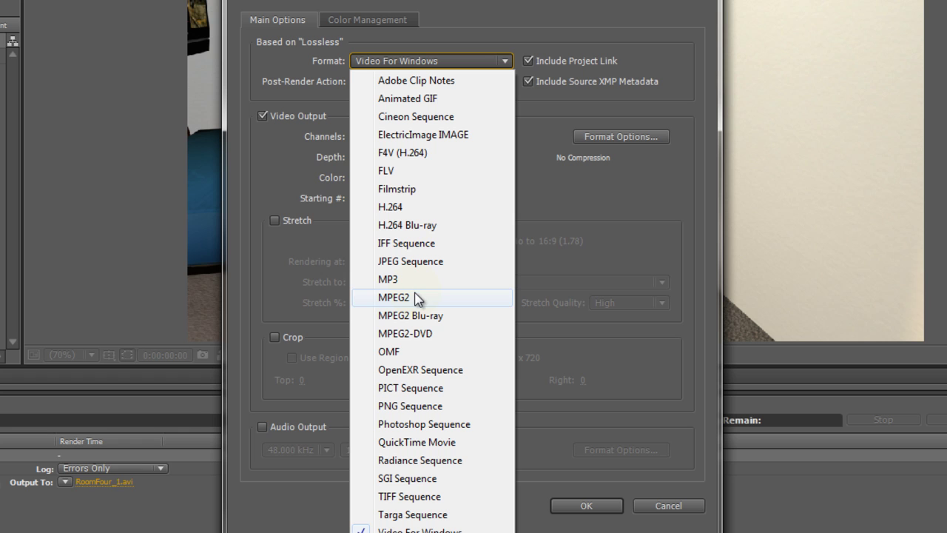
left_click(420, 530)
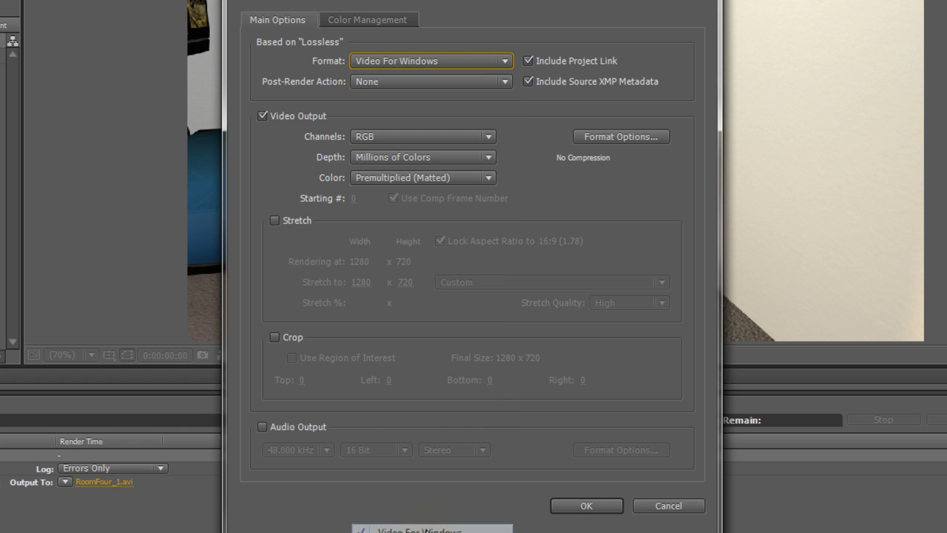
left_click(576, 508)
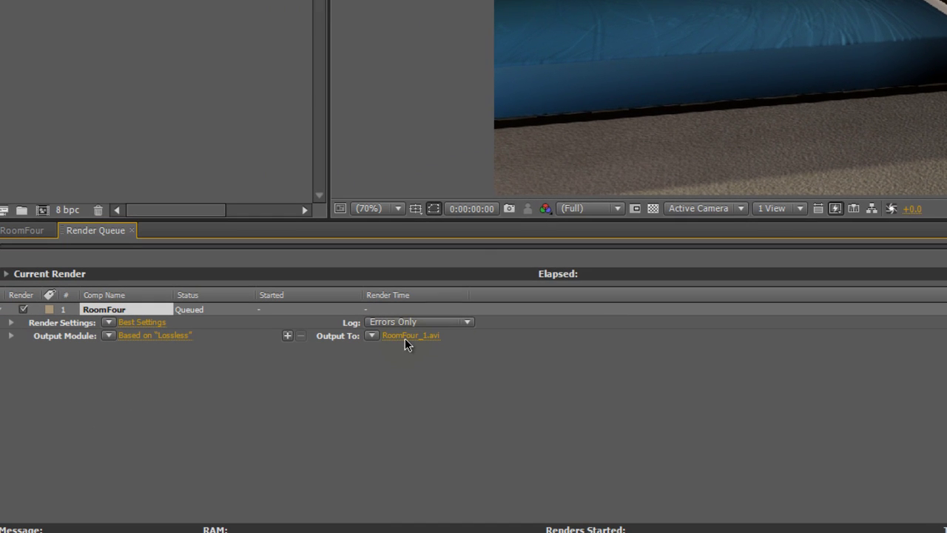
- Name the render output YAYYY.avi and start rendering RoomFour
left_click(406, 336)
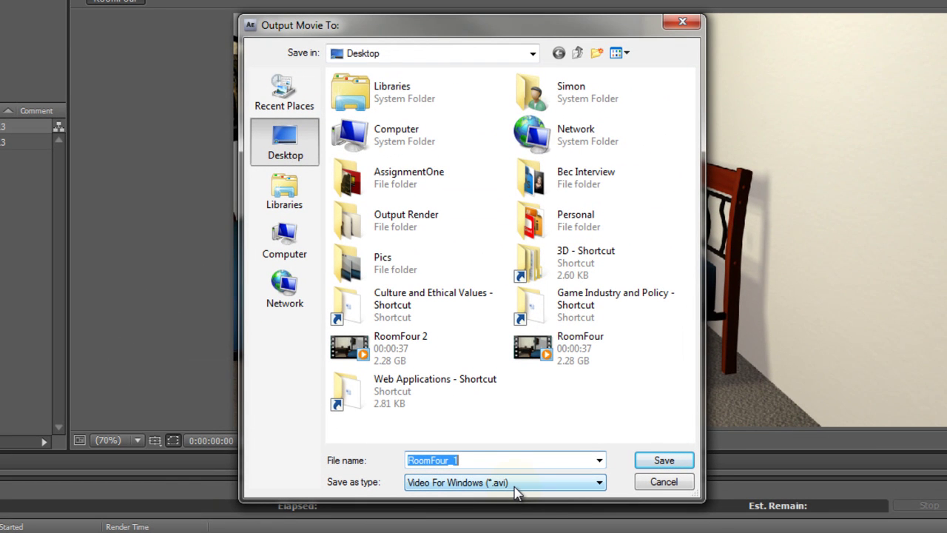
type("YAYYY")
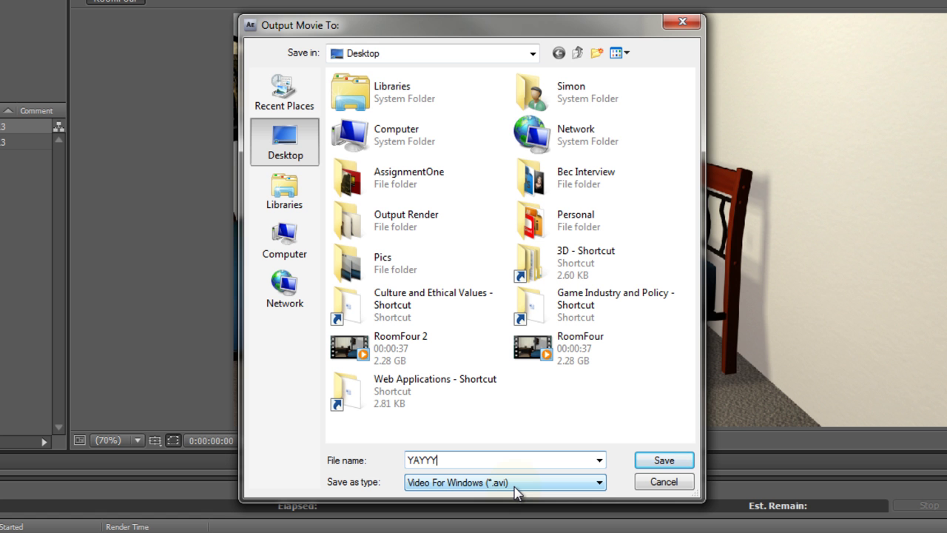
left_click(664, 461)
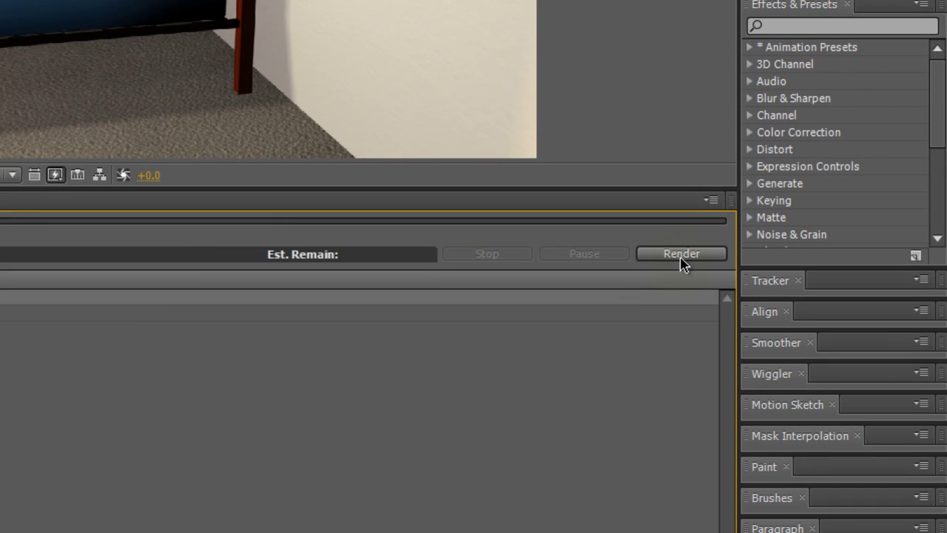
left_click(774, 324)
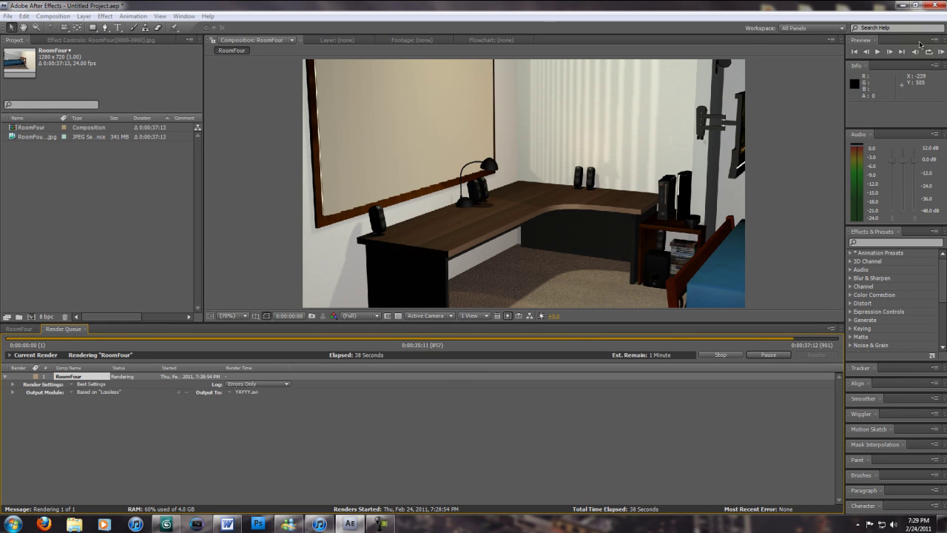
- Minimize After Effects and play YAYYY.avi from the desktop in a repositioned Media Player window
left_click(903, 7)
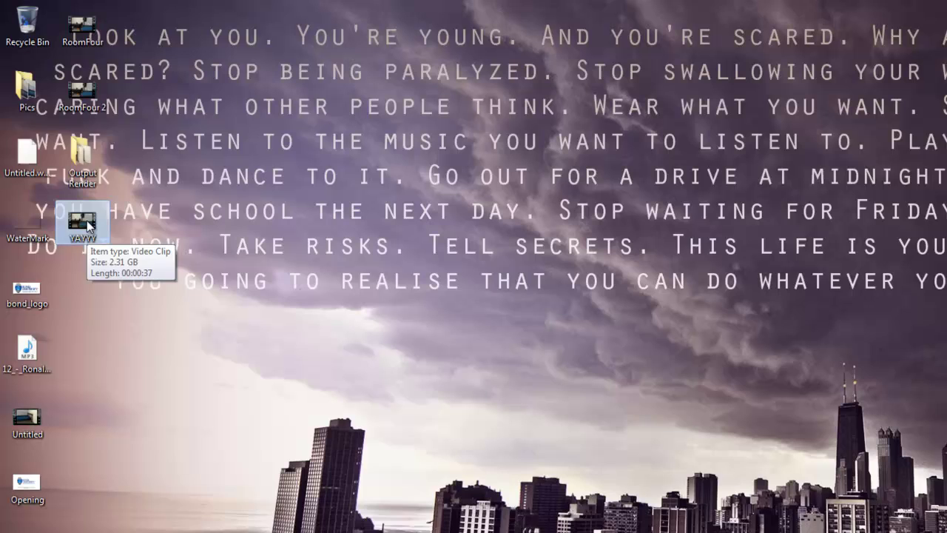
double_click(59, 160)
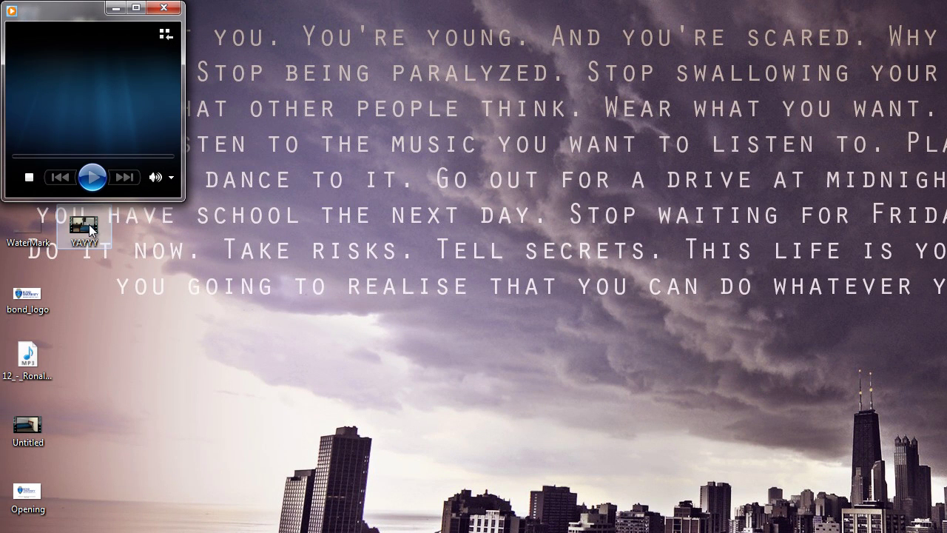
left_click_drag(92, 20, 318, 113)
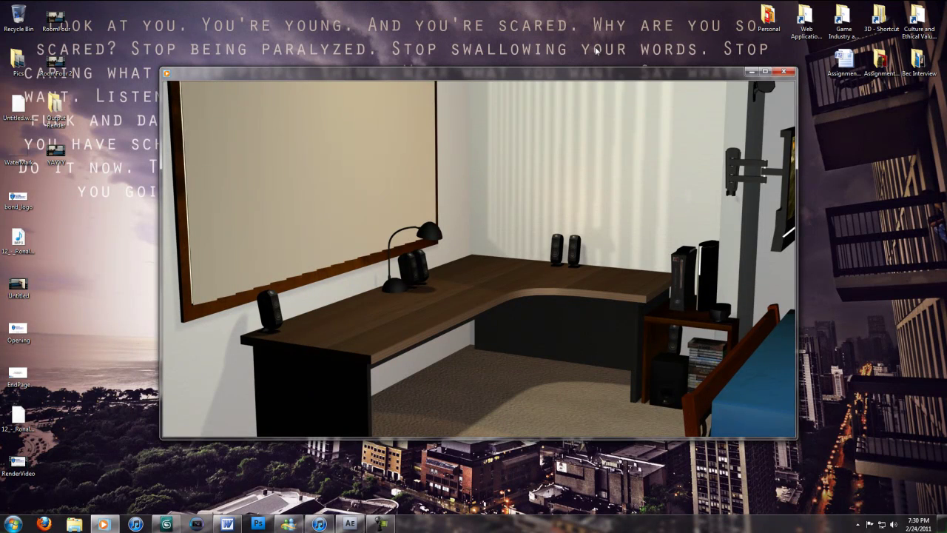
mouse_move(764, 157)
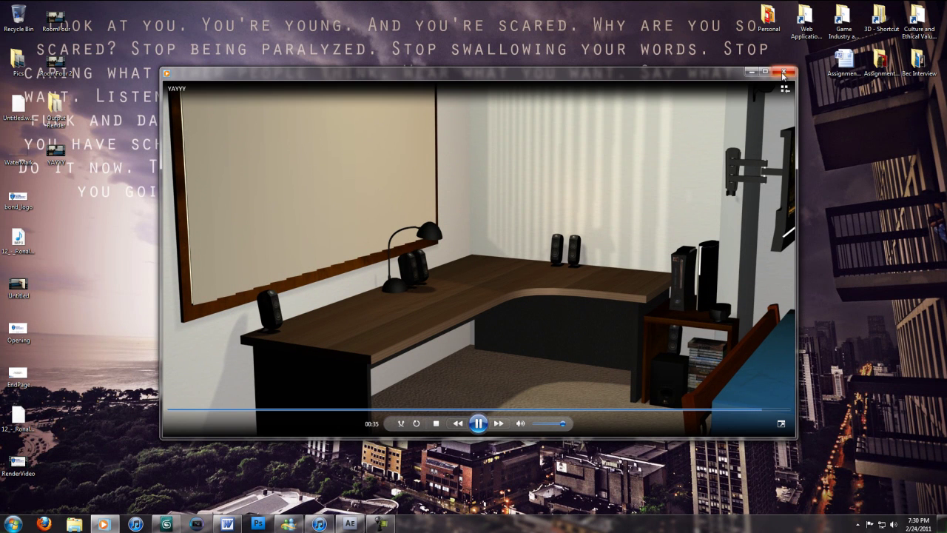